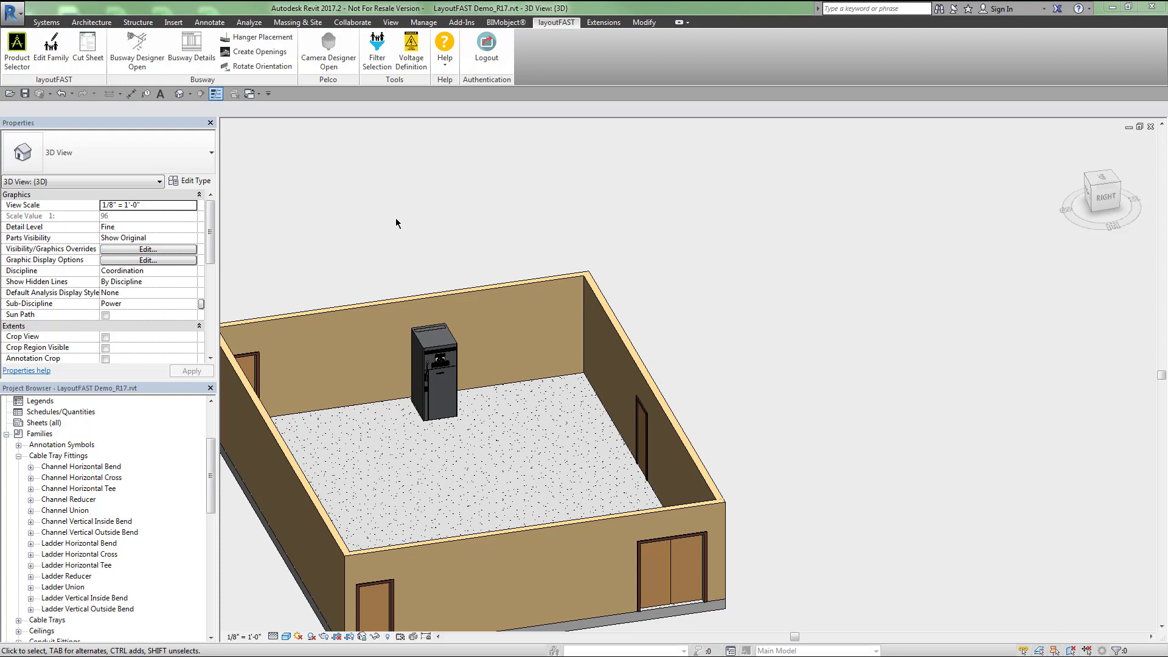
Choose I Line Busway in the layoutFAST product selector and switch its configuration to the DD design stage
click(24, 63)
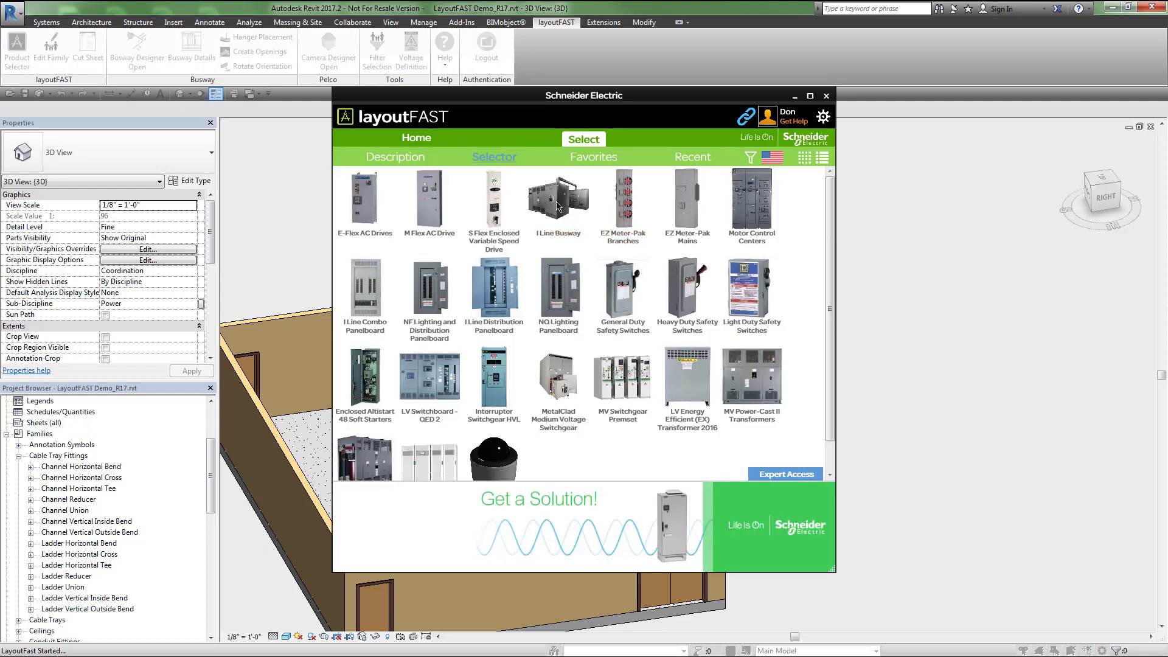
click(558, 207)
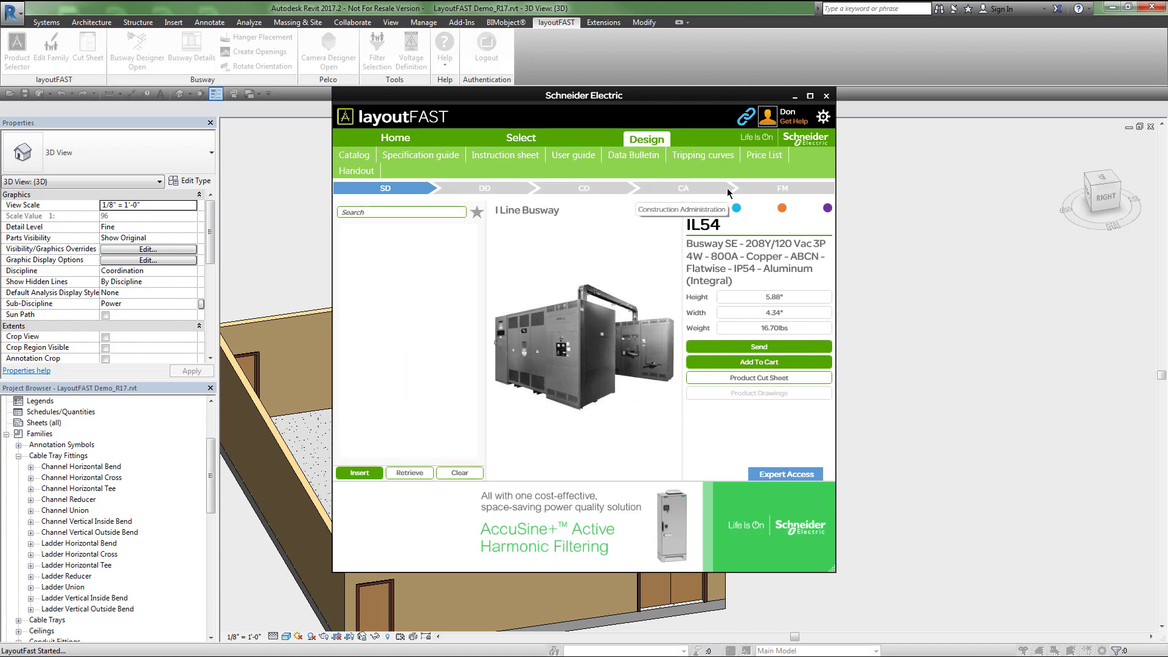
click(499, 190)
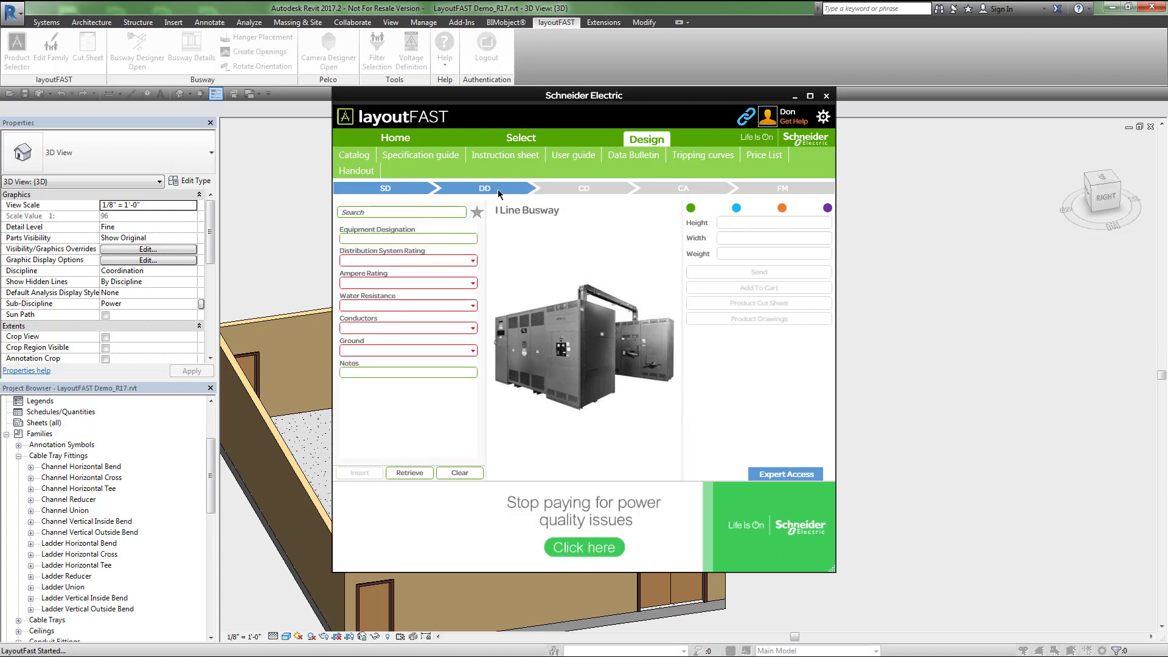
Set the busway's equipment designation to B, distribution system rating to 480Y/277 Vac 3P 4w 60Hz and ampere rating to 2500A
click(429, 238)
text(B)
click(421, 260)
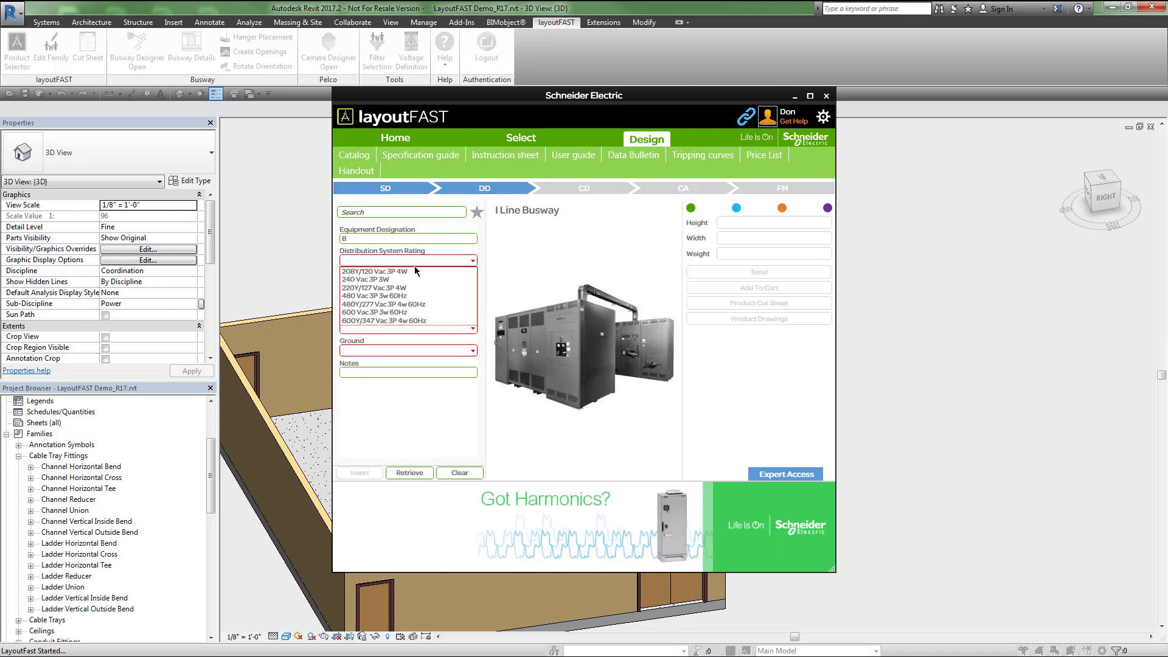
click(390, 304)
click(385, 283)
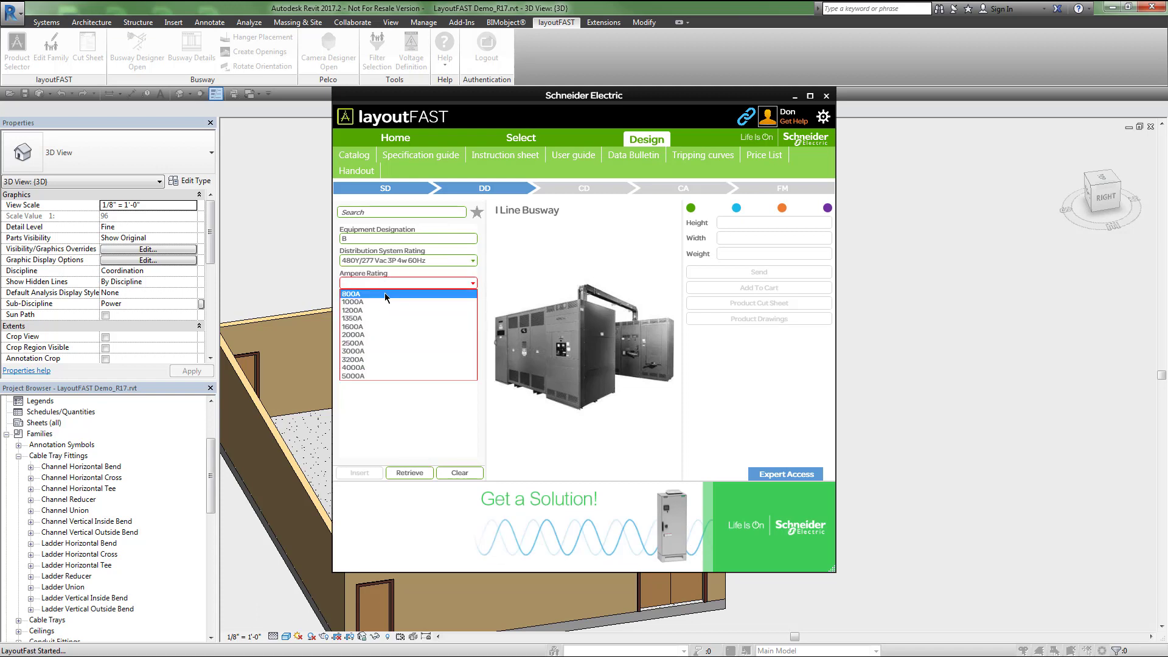
click(408, 343)
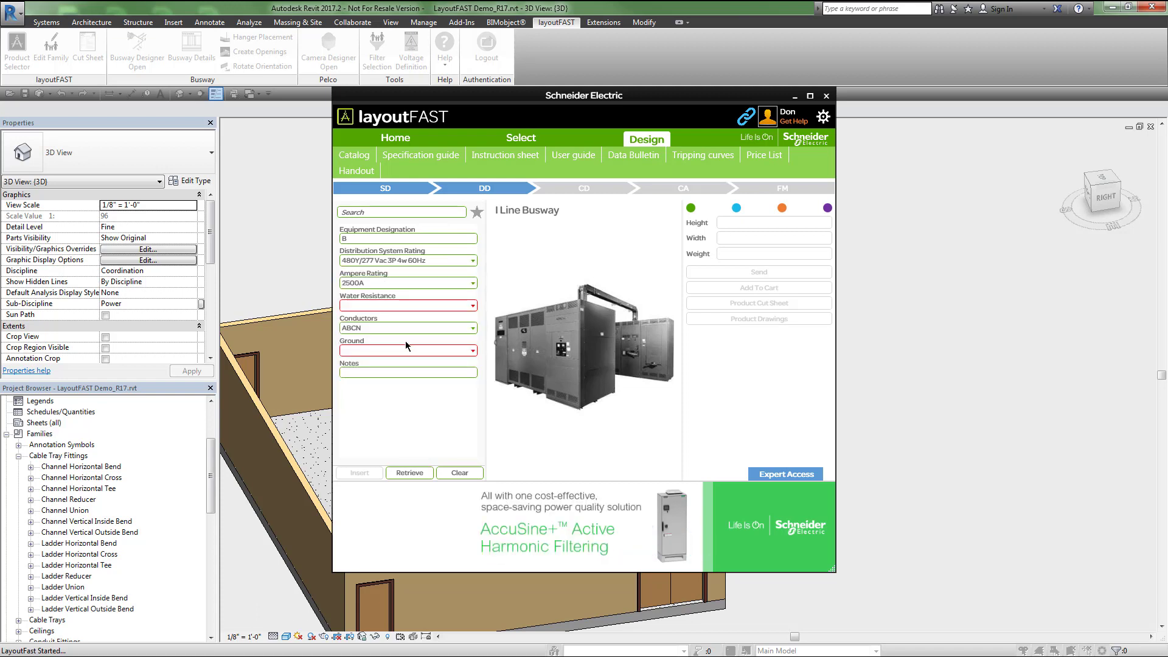
Set the water resistance to IP40 and the ground to Aluminum (Integral), and insert the configured busway into the model
click(399, 305)
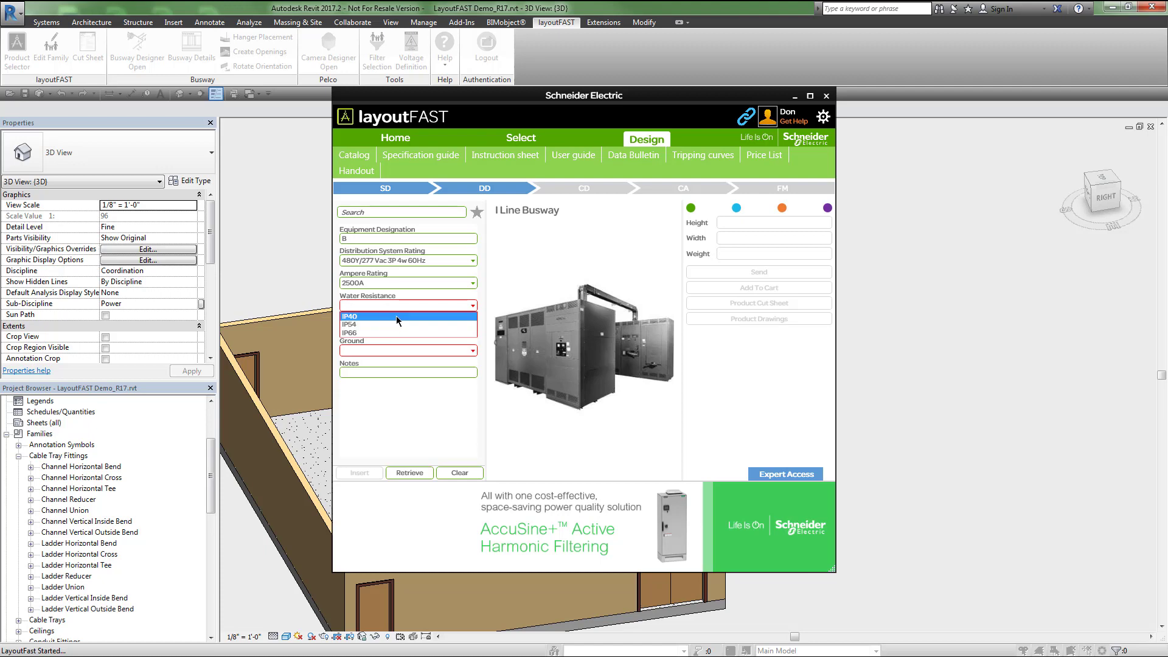
click(399, 317)
click(393, 351)
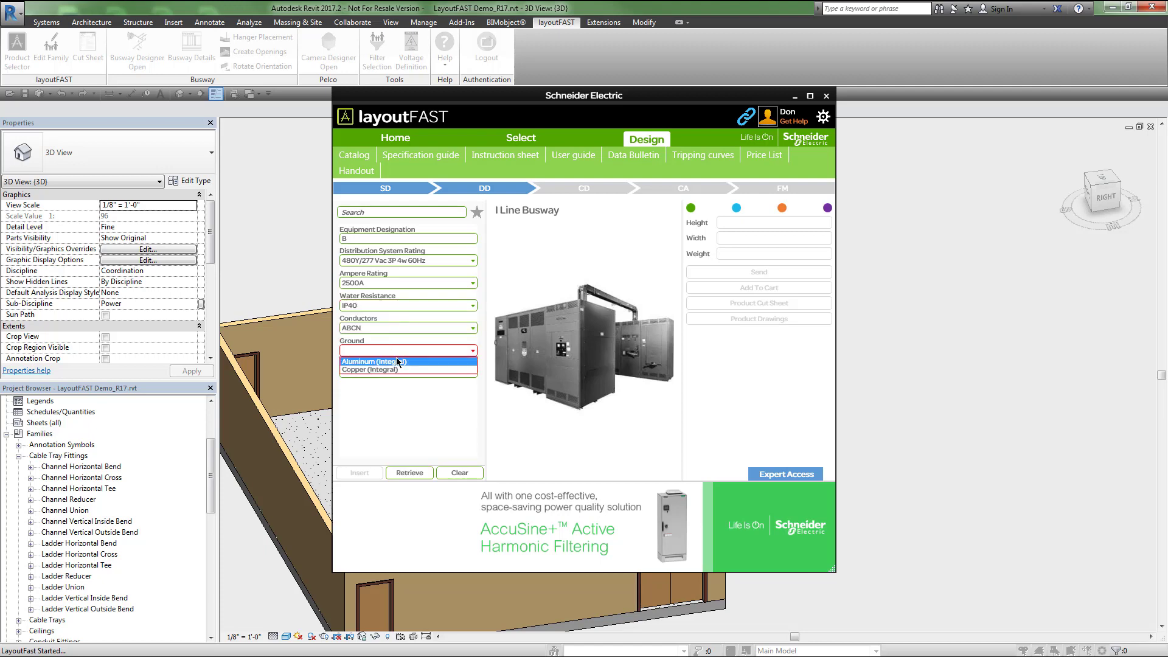
click(397, 361)
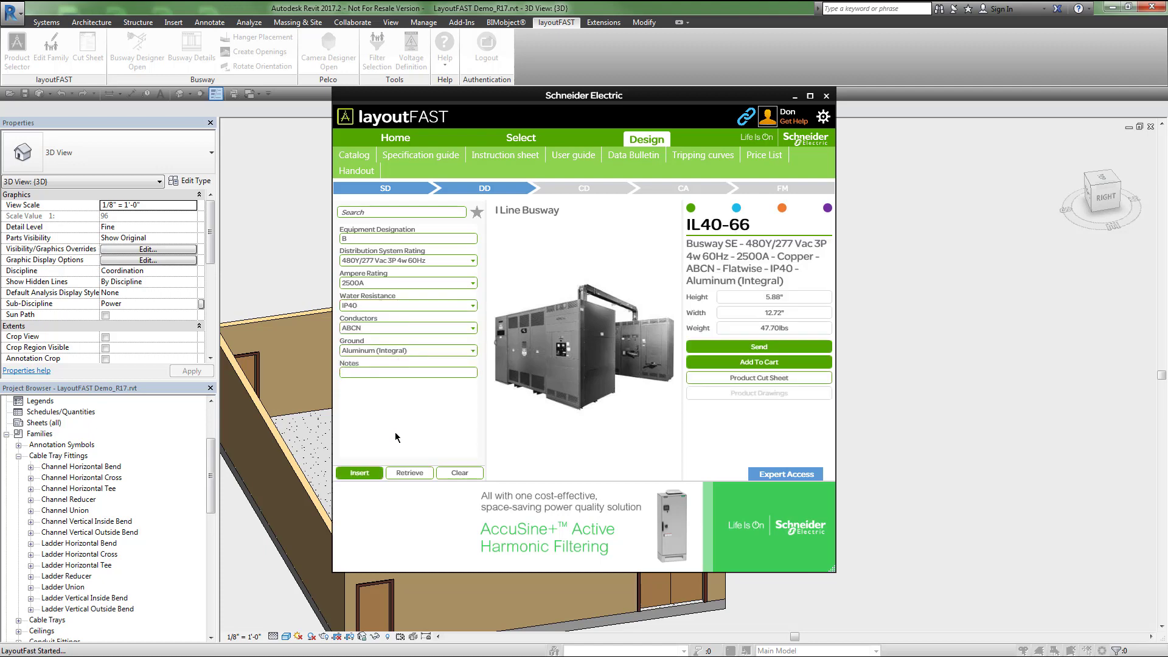
click(360, 473)
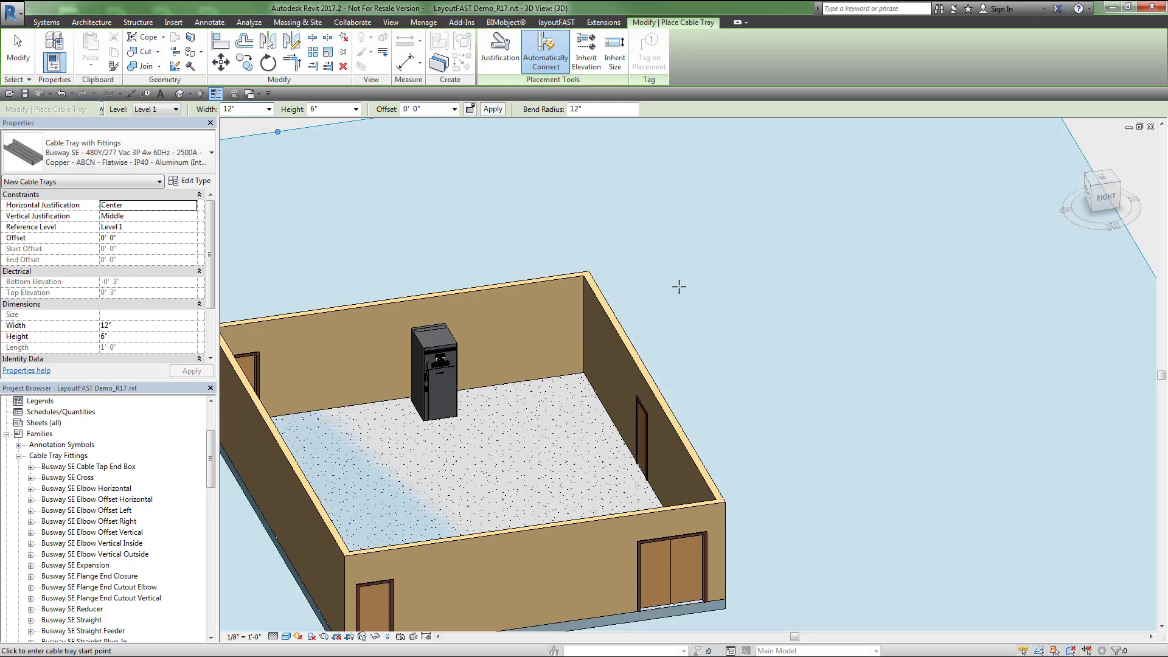
Draw a busway run about 18 ft long beside the building, rising to a 12 ft offset and continuing about 21 ft 6 in
click(674, 270)
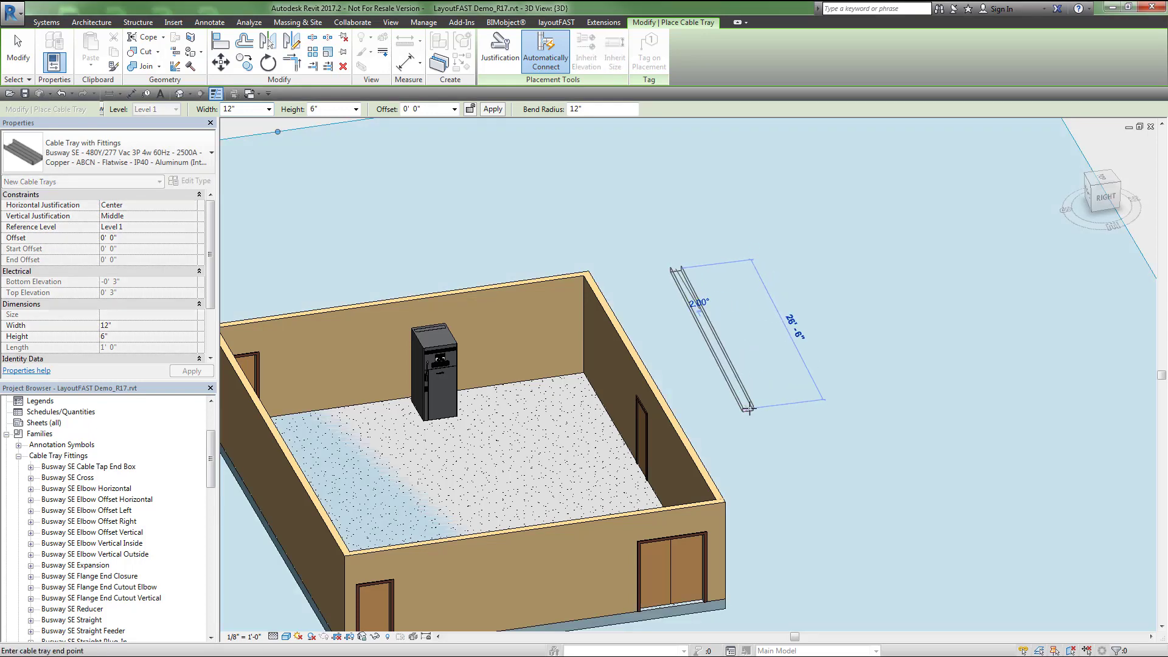
click(733, 369)
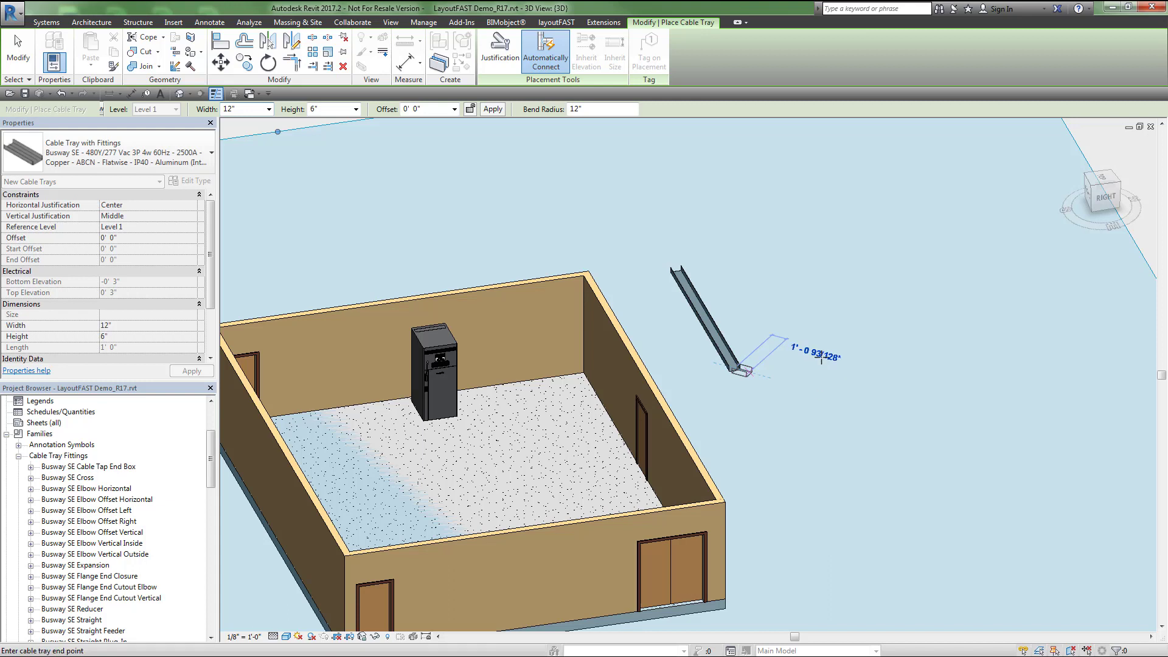
click(445, 108)
text(12)
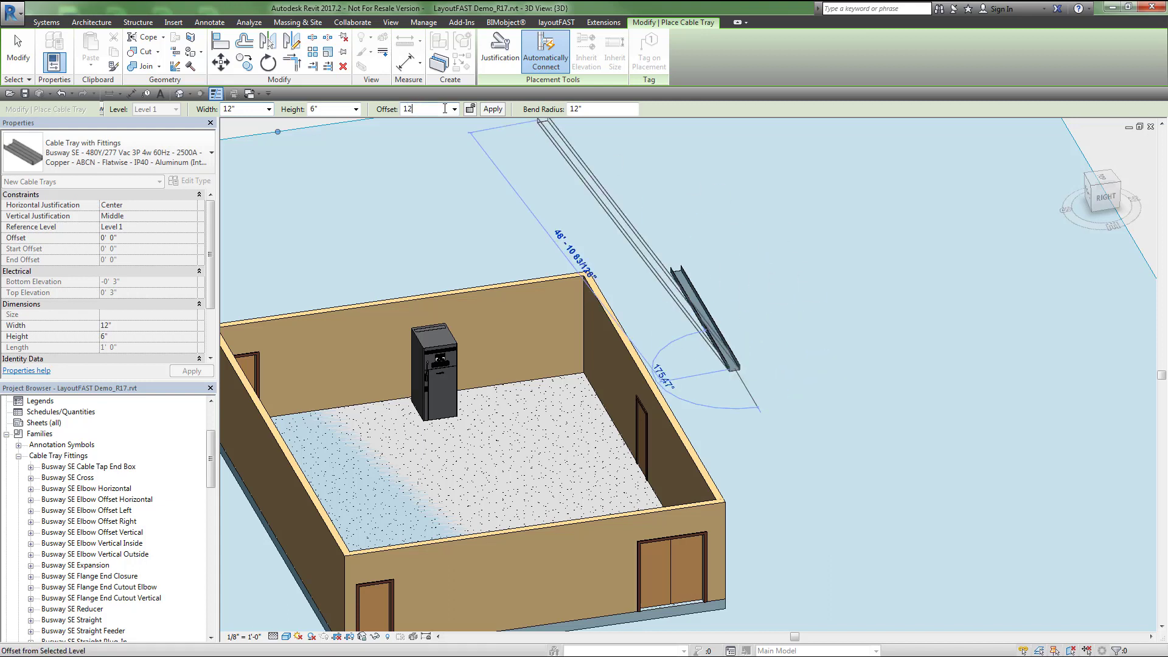
key(Return)
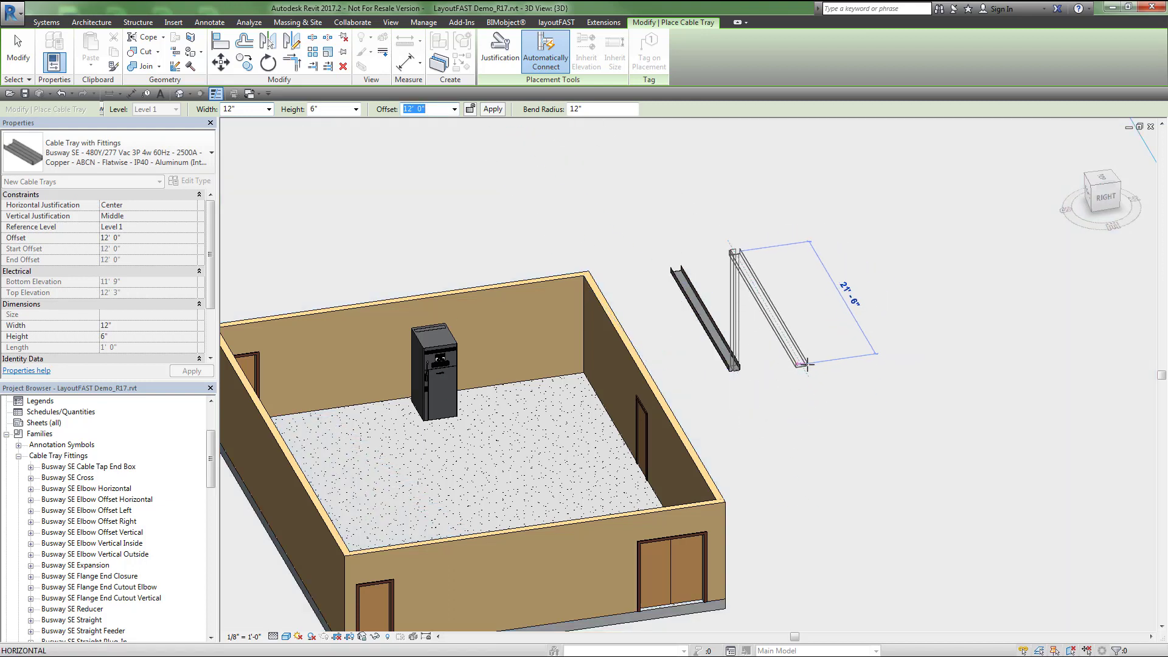
click(805, 371)
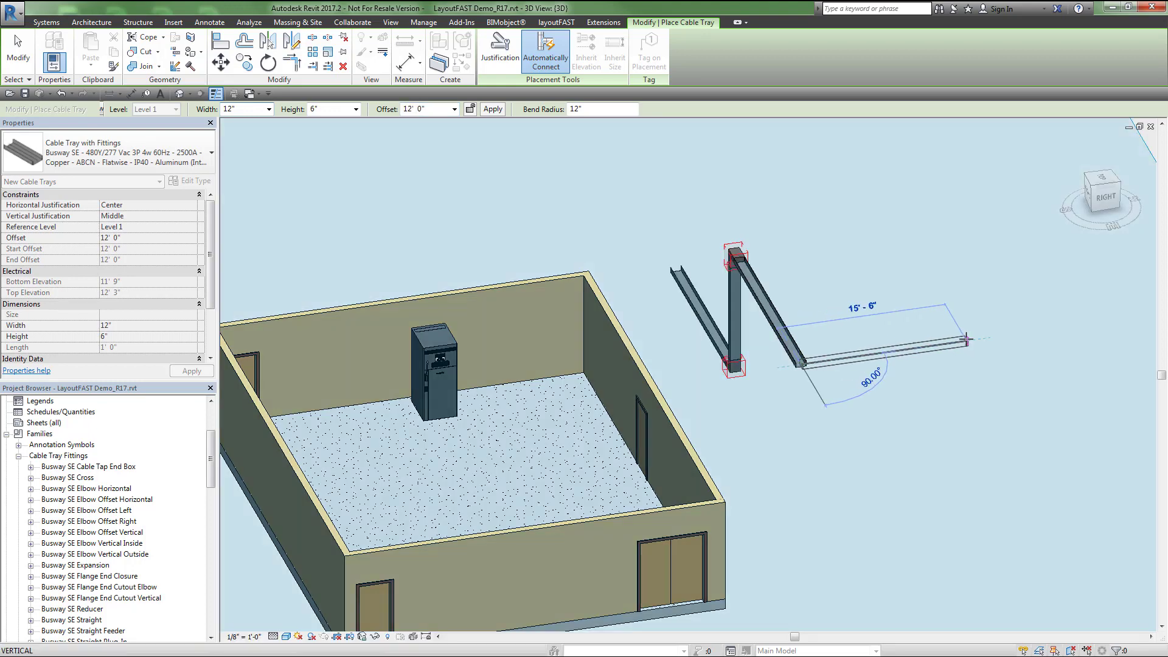
Add a busway leg about 15 ft 6 in long at 90° to the upper run and finish the cable tray placement
click(967, 343)
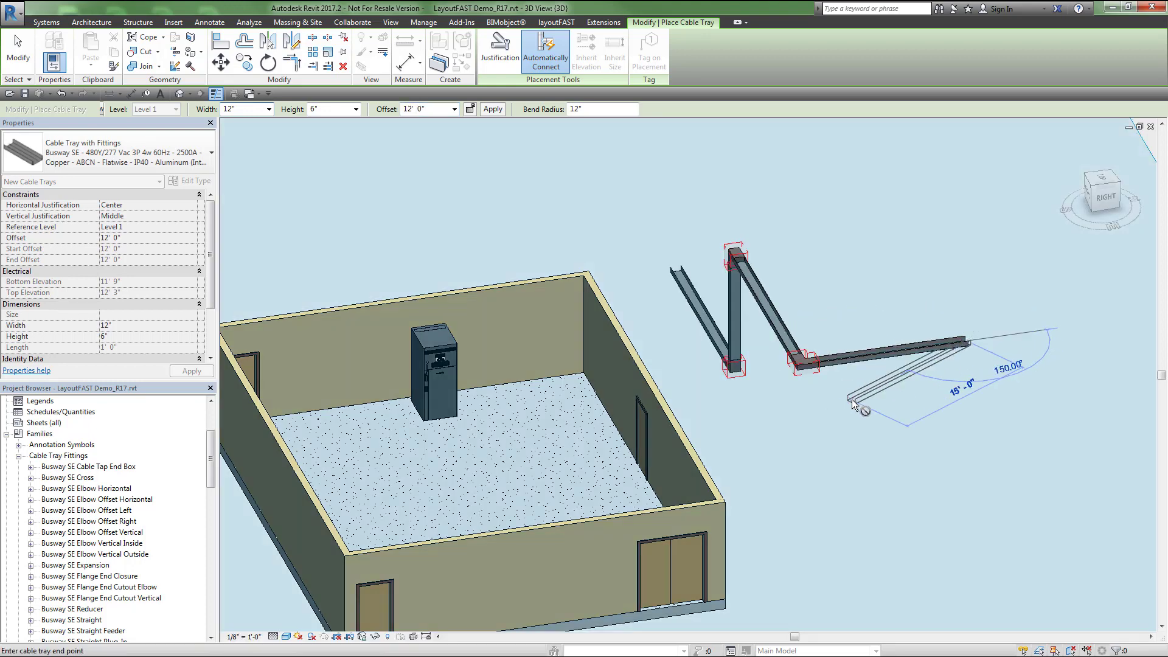
key(Escape)
key(Escape)
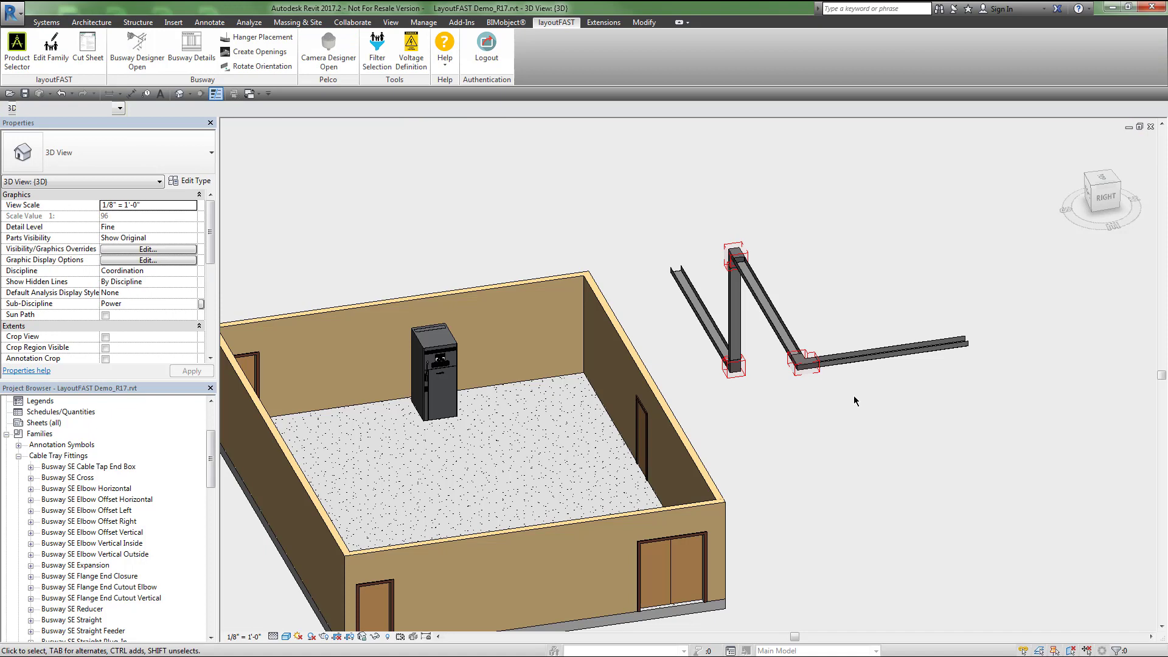
Rotate the orientation of the connected busway run from flatwise to edgewise, using the vertical section as the pick
scroll(745, 426, up, 4)
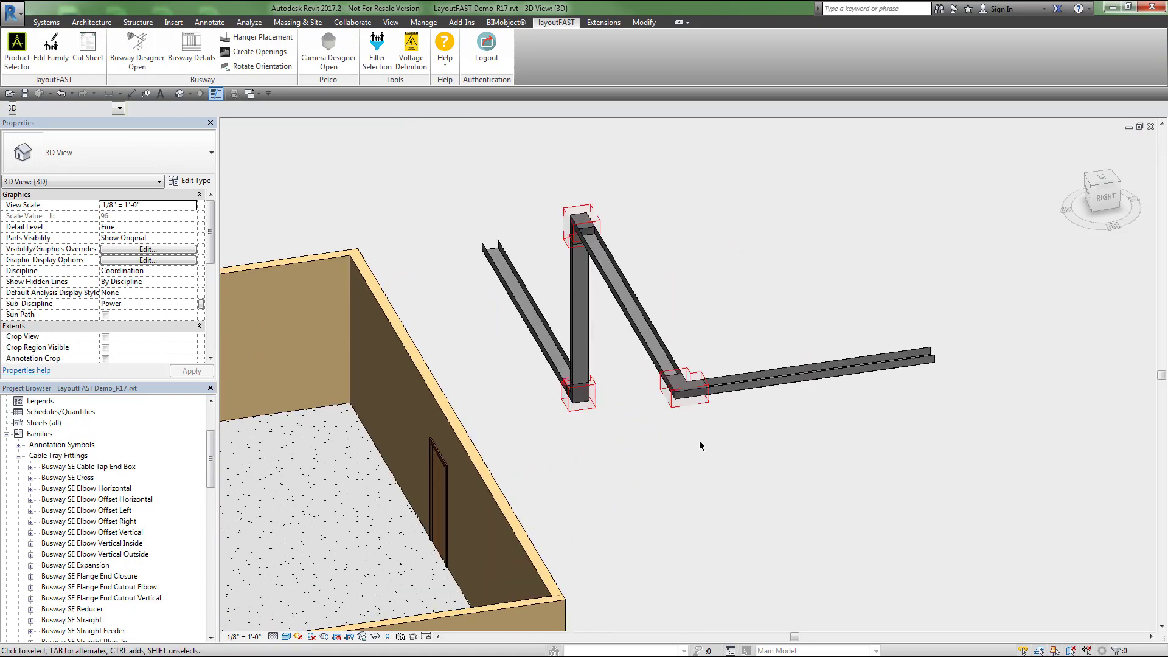
mouse_move(673, 451)
shift+middle_down()
mouse_move(720, 446)
mouse_move(673, 444)
shift+middle_up()
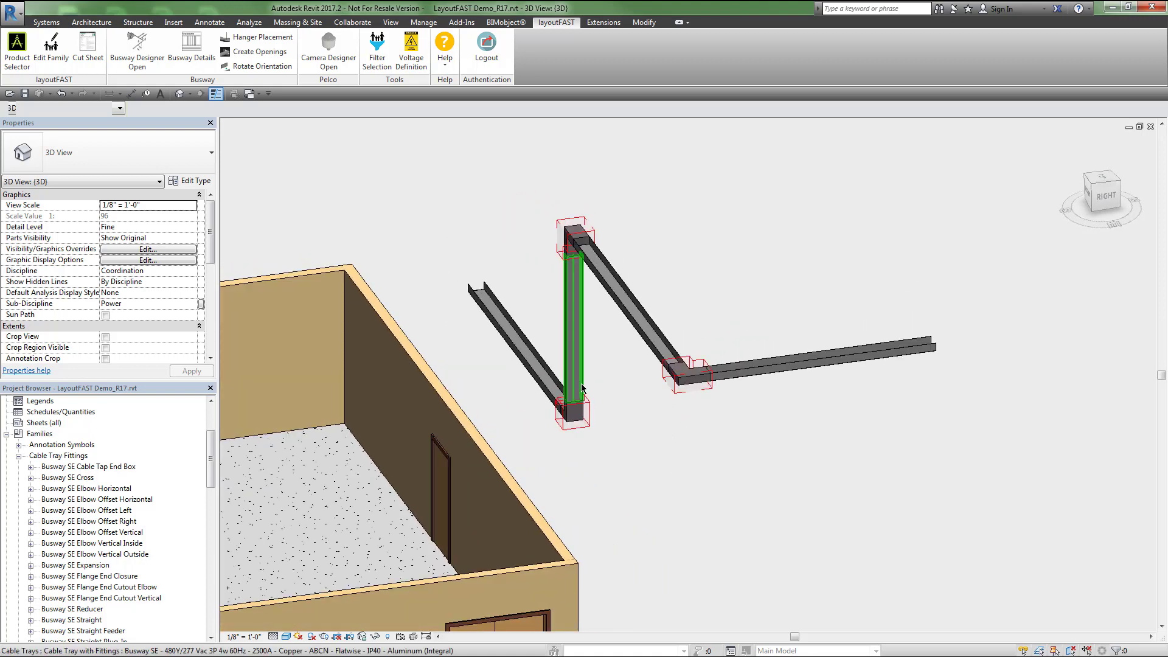
click(484, 286)
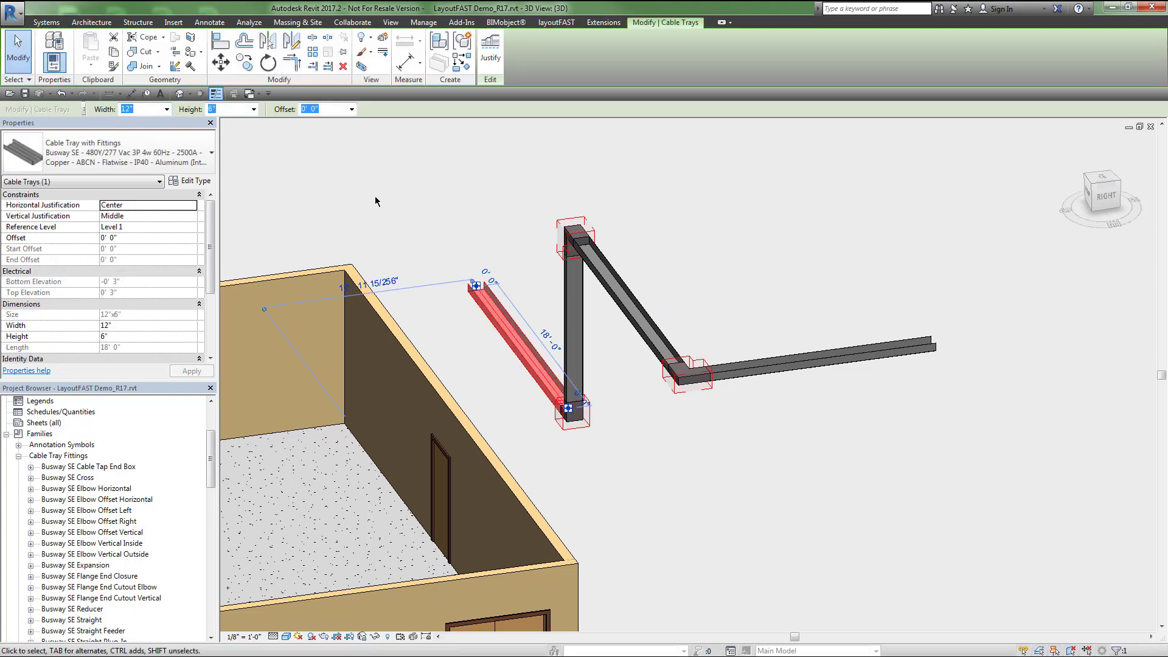
key(Escape)
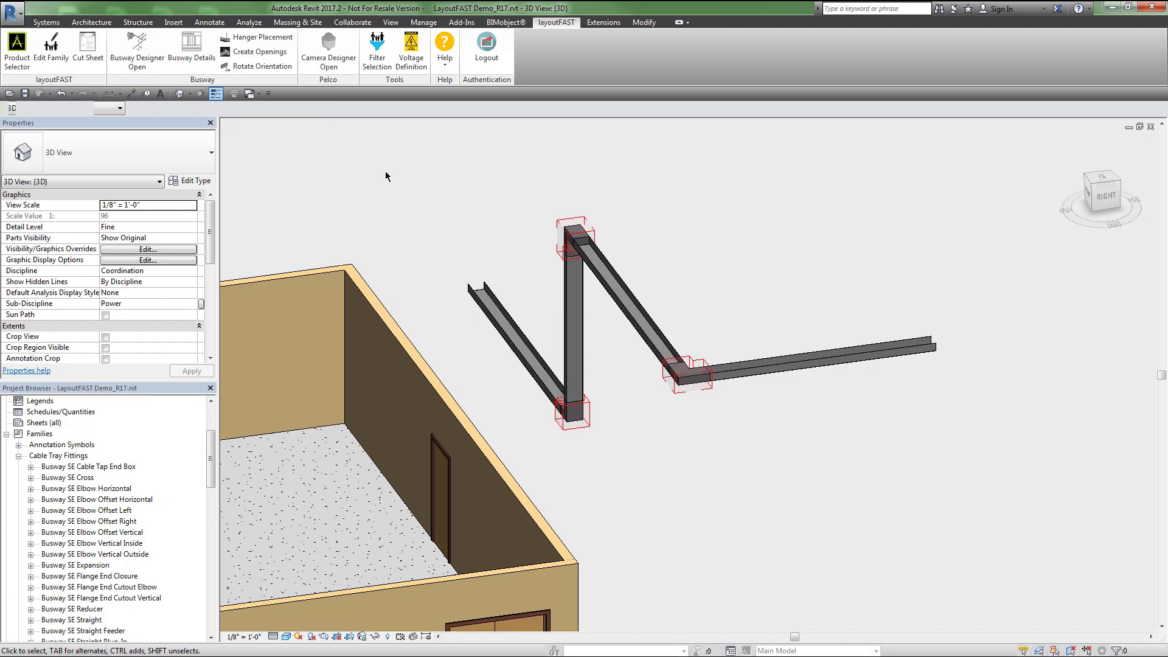
click(256, 68)
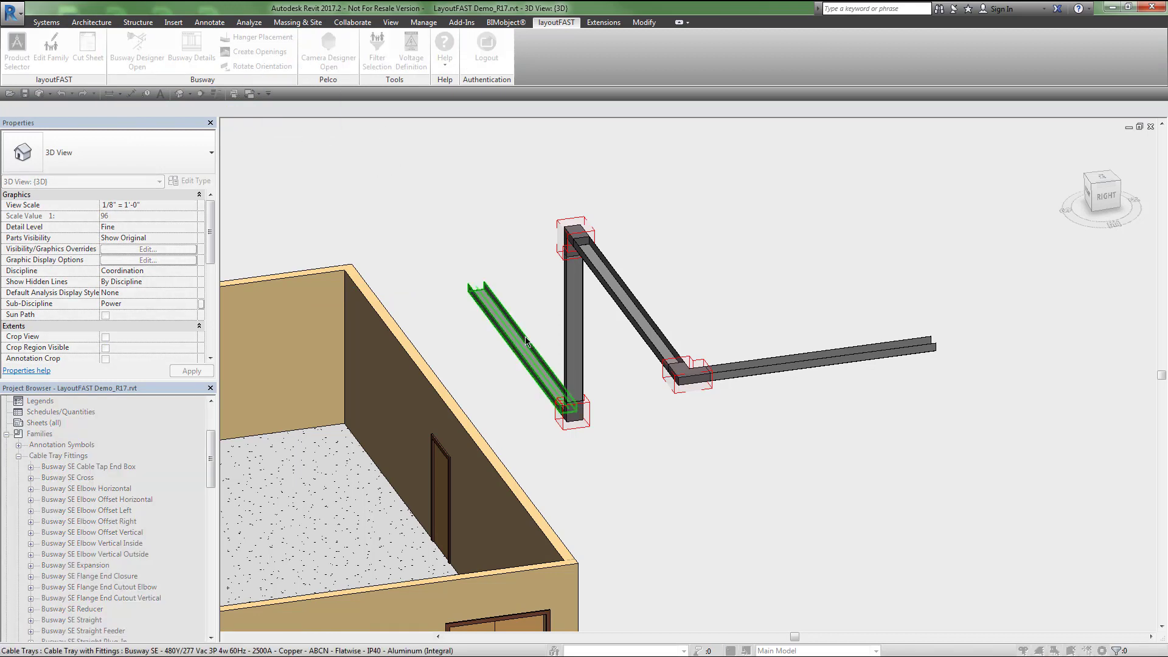
click(569, 326)
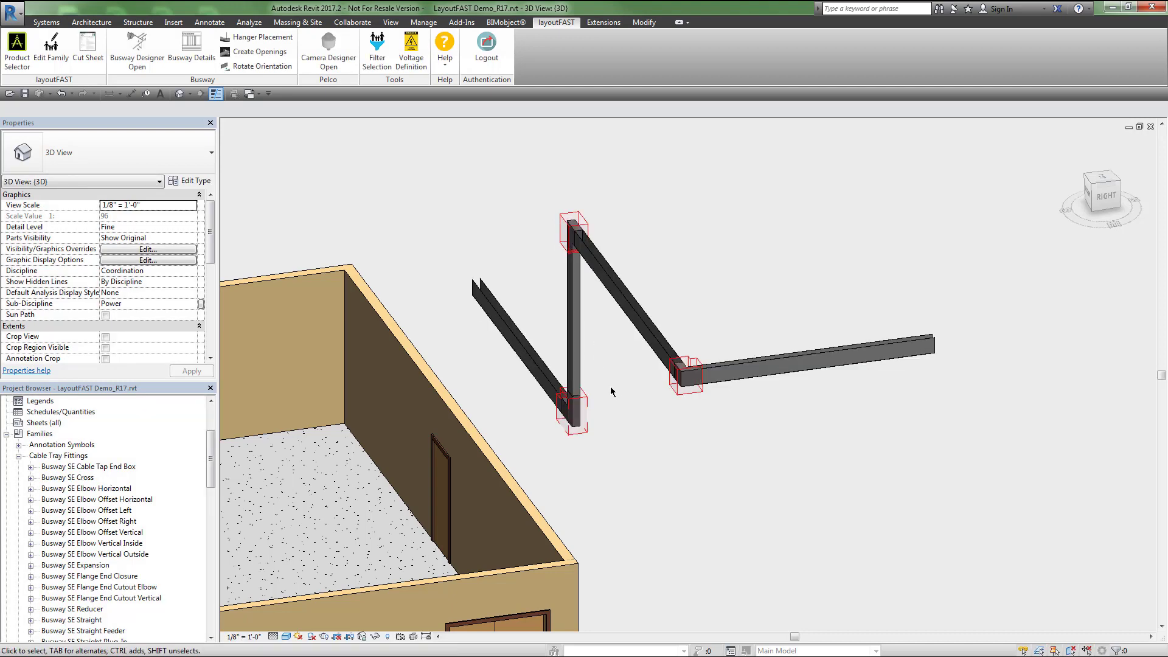
Place flatwise hangers along the busway run, 1 ft from the ends with 5 ft spacing and a 5 ft rod length
shift+middle_drag(610, 392, 636, 406)
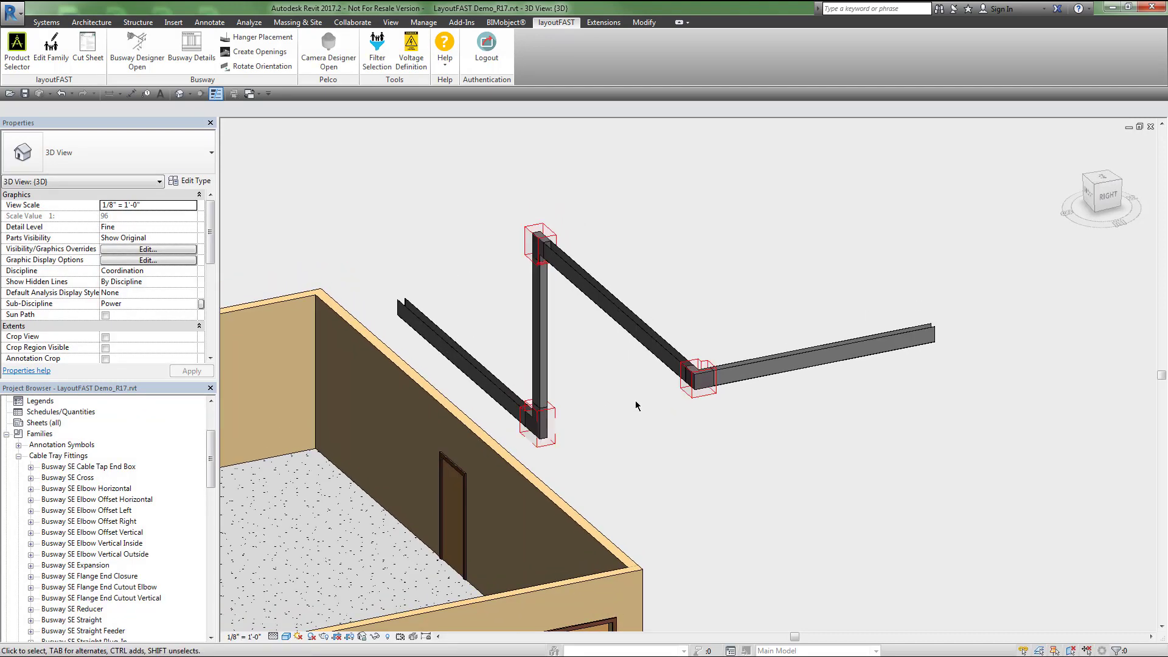
click(276, 41)
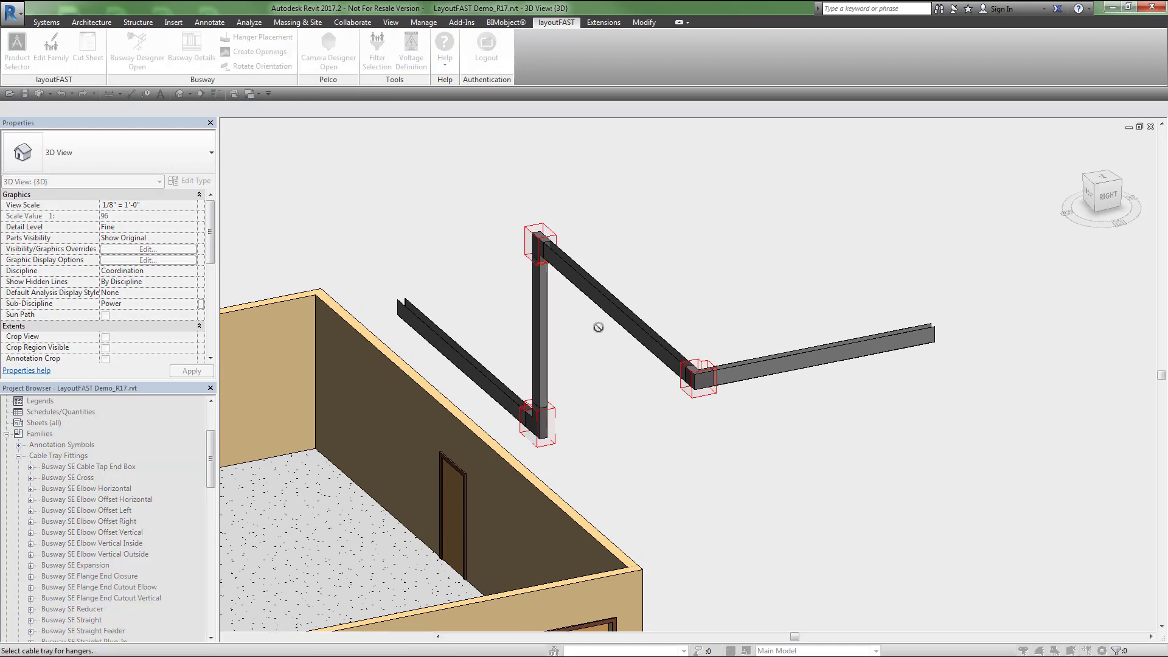
click(611, 313)
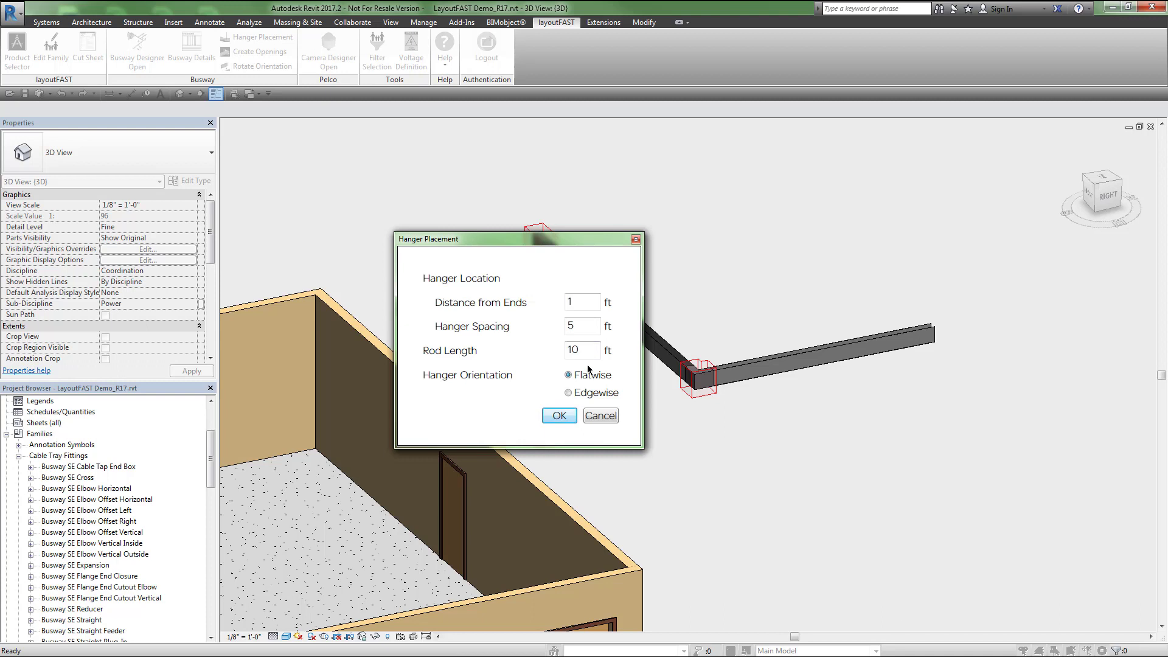
drag(554, 244, 607, 203)
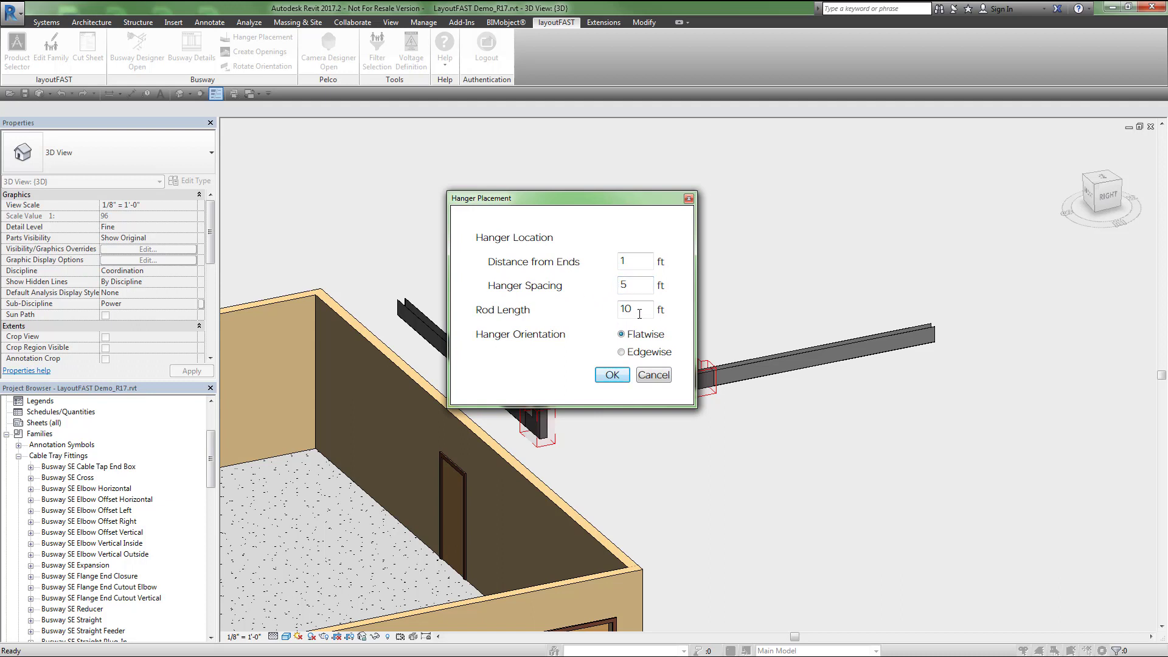
key(Tab)
text(5)
click(613, 374)
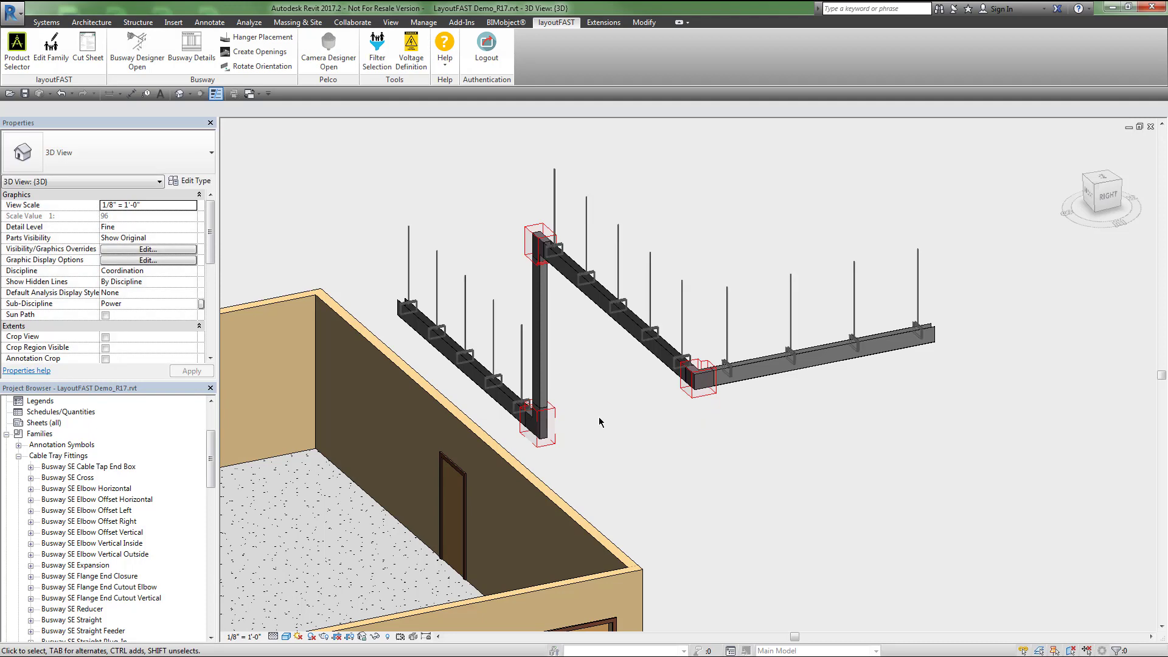
Edit the busway hanger's type dimensions, setting the width to 6.5 in and the height to 12 in
click(654, 313)
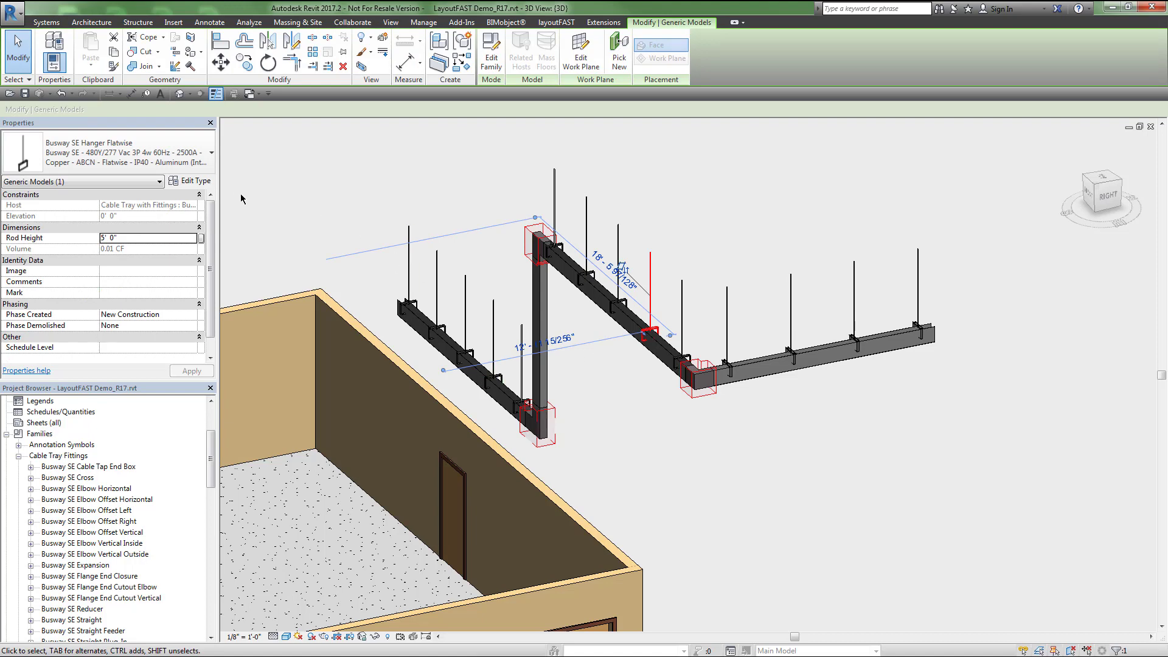
click(191, 180)
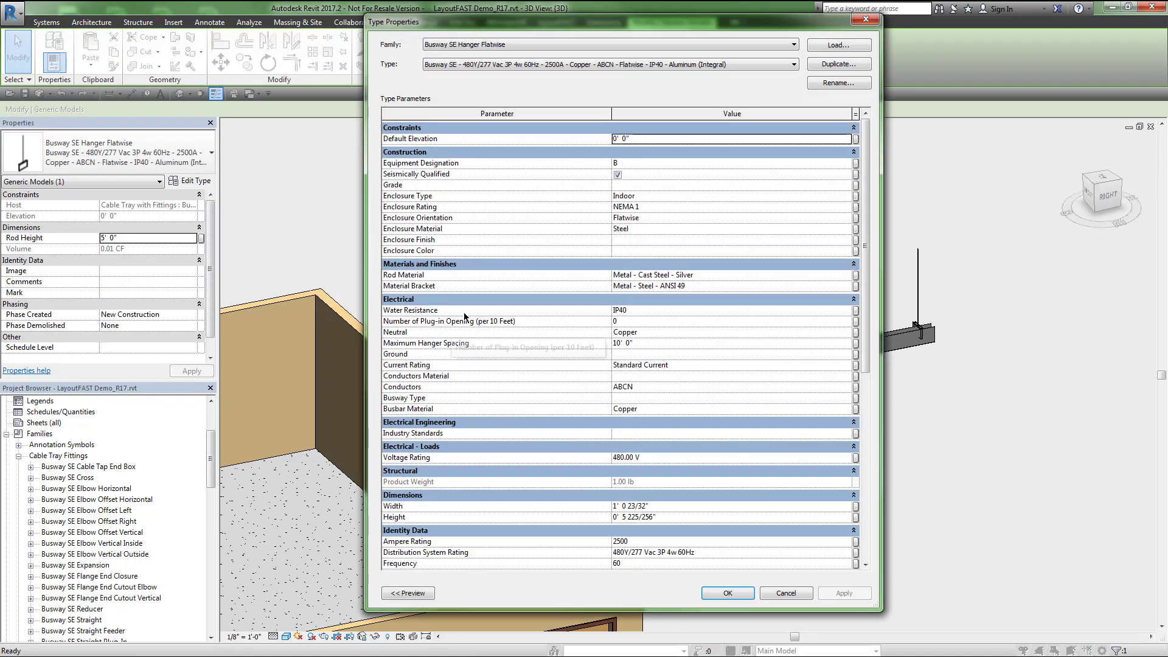
click(667, 506)
text(0 6.5)
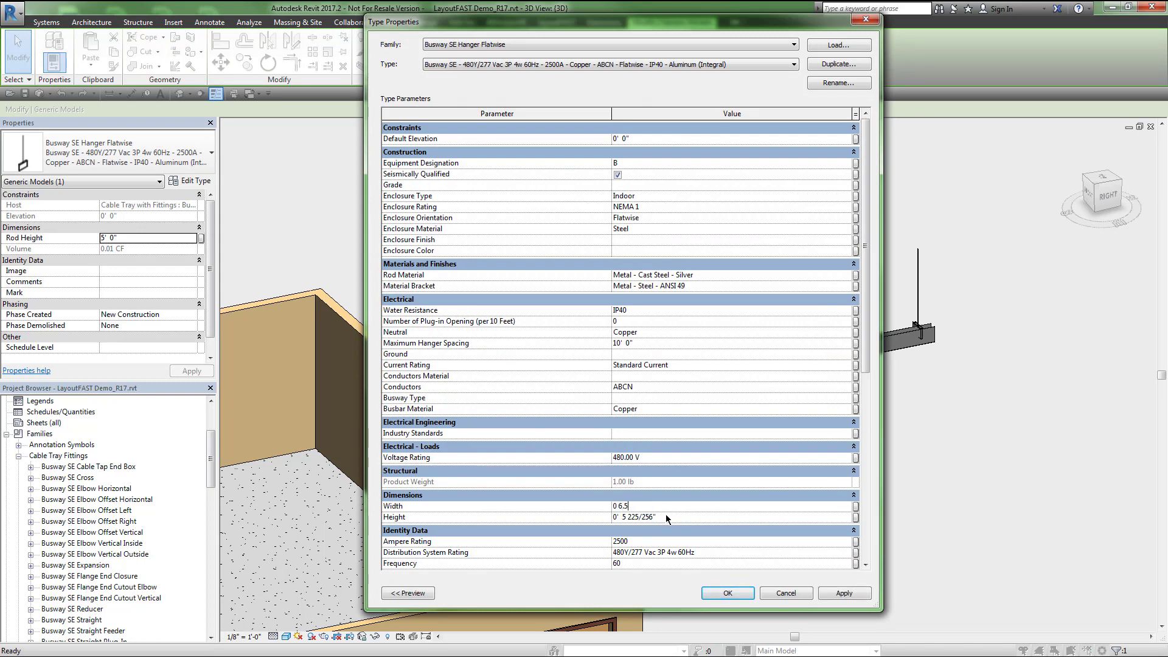
click(667, 518)
text(12)
click(734, 600)
click(763, 429)
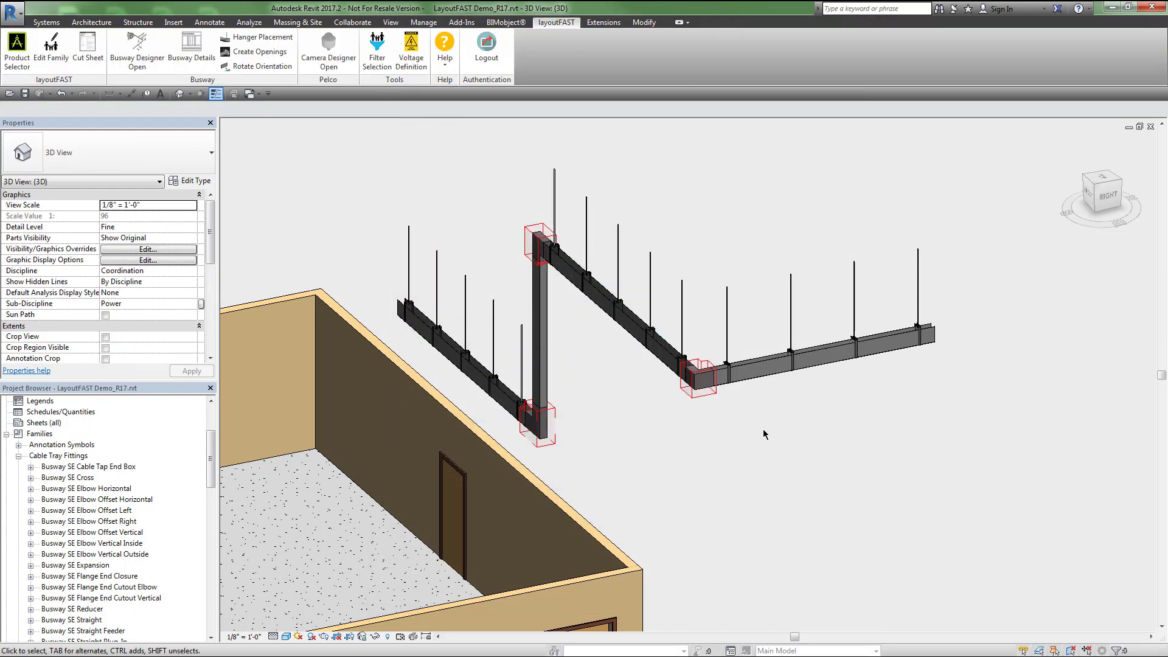
scroll(740, 392, up, 5)
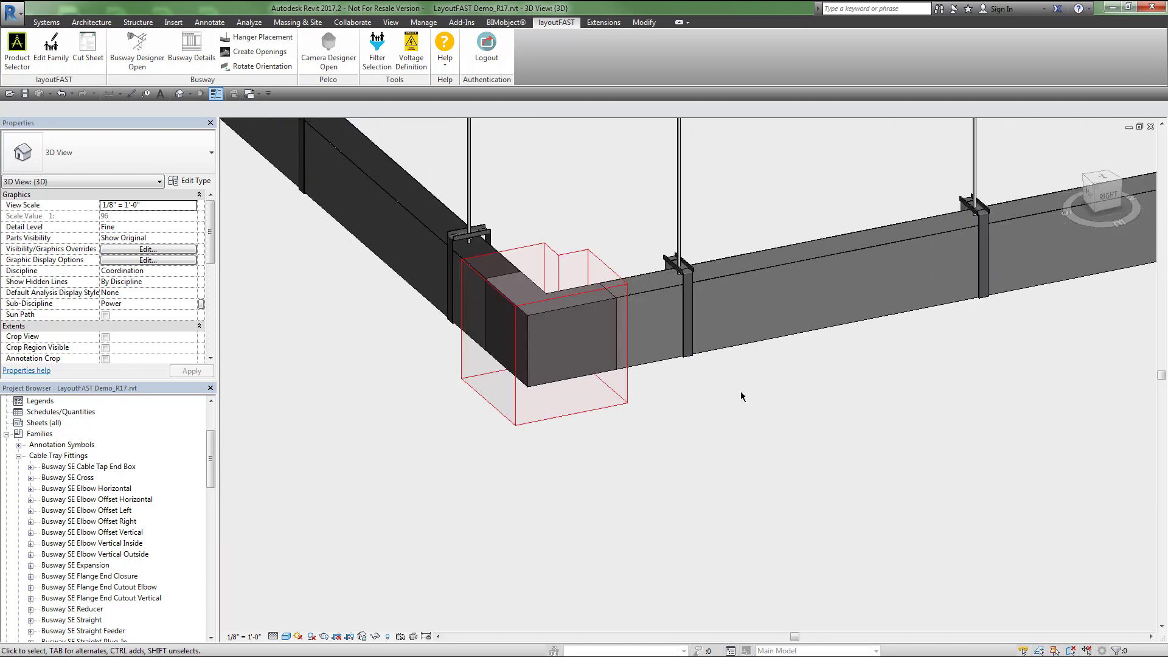
scroll(740, 392, down, 8)
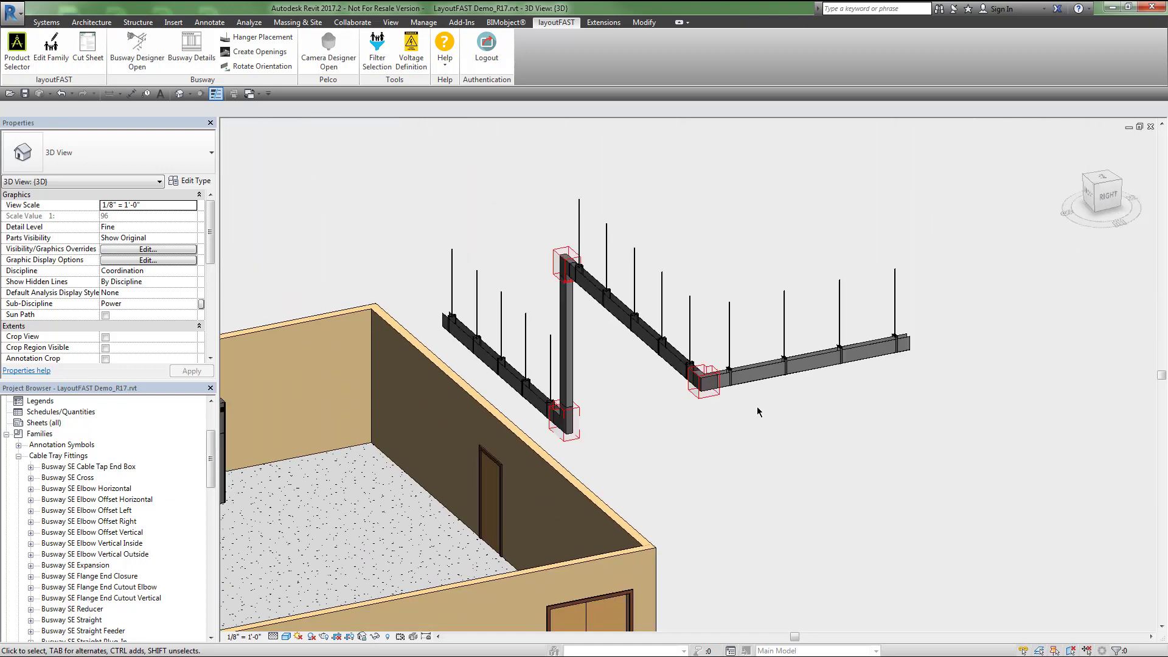
middle_drag(838, 424, 654, 313)
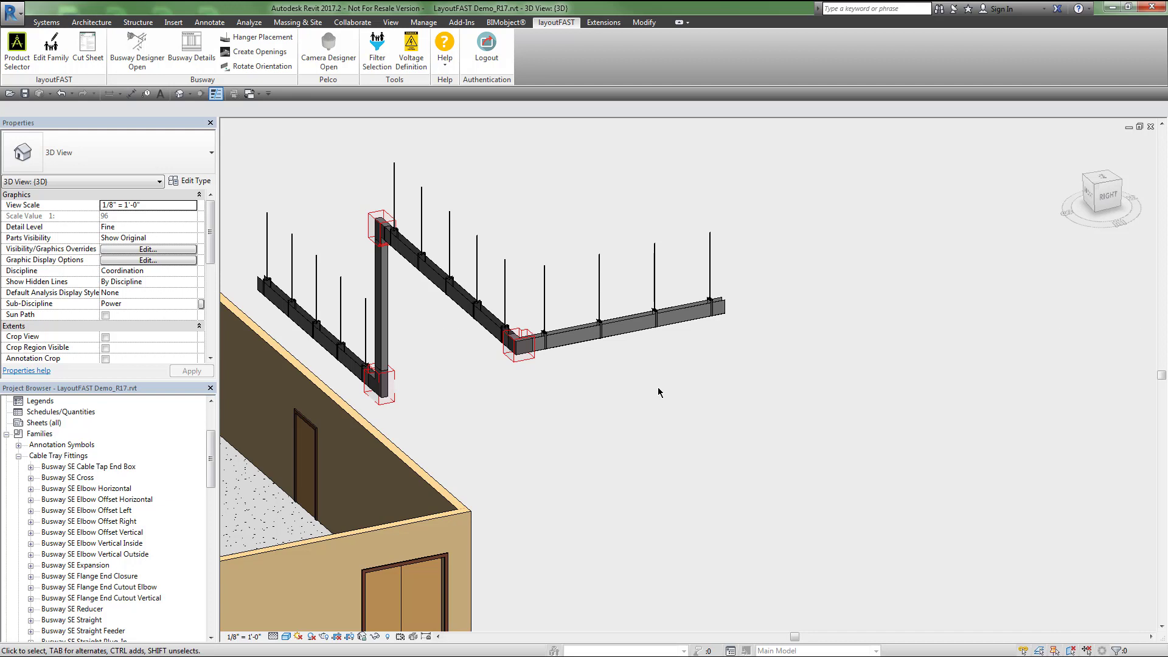
Place a busway Plugin unit from the Busway Tools on the face of the outer horizontal leg, near the horizontal elbow
click(146, 56)
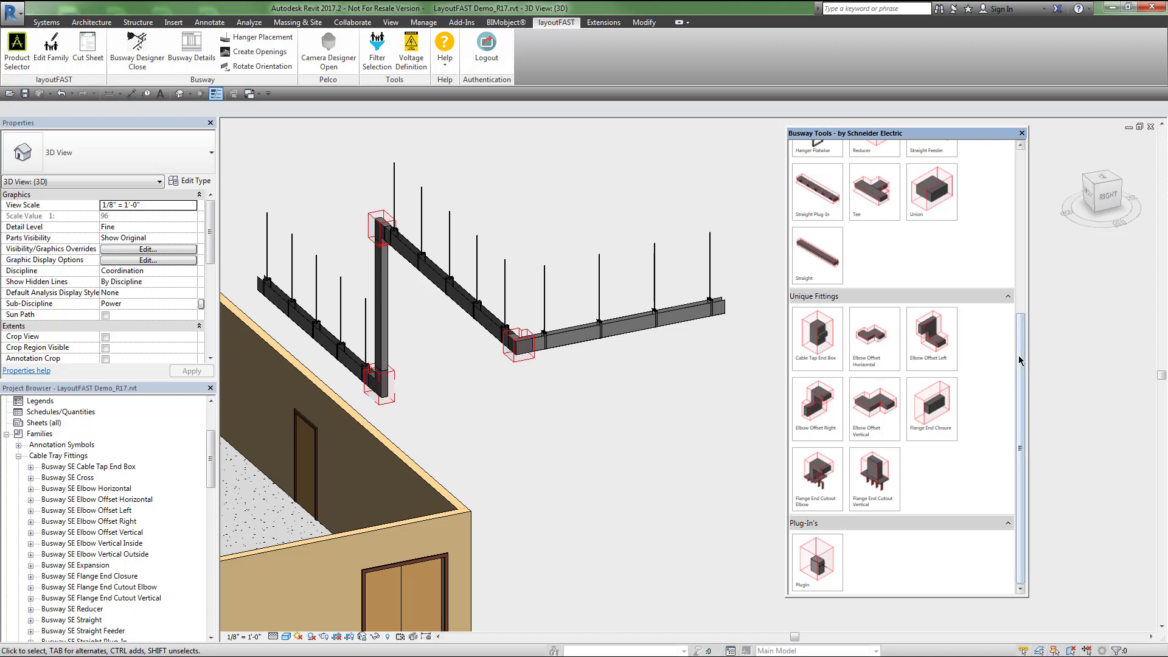
drag(1020, 356, 1021, 186)
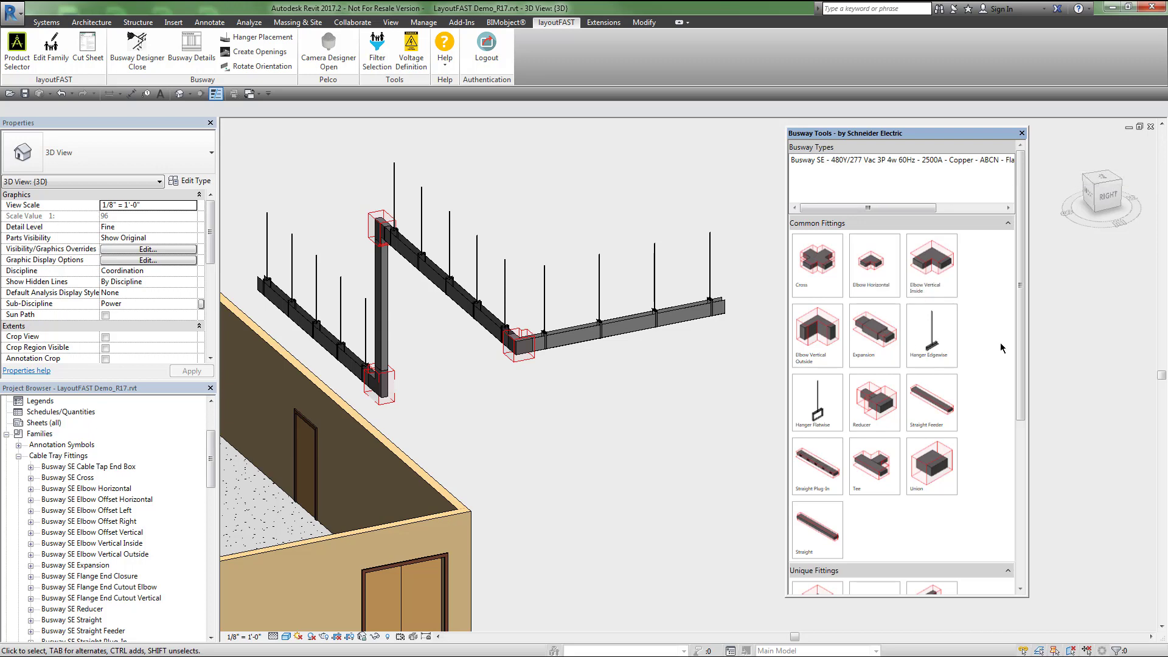
drag(1023, 306, 1025, 476)
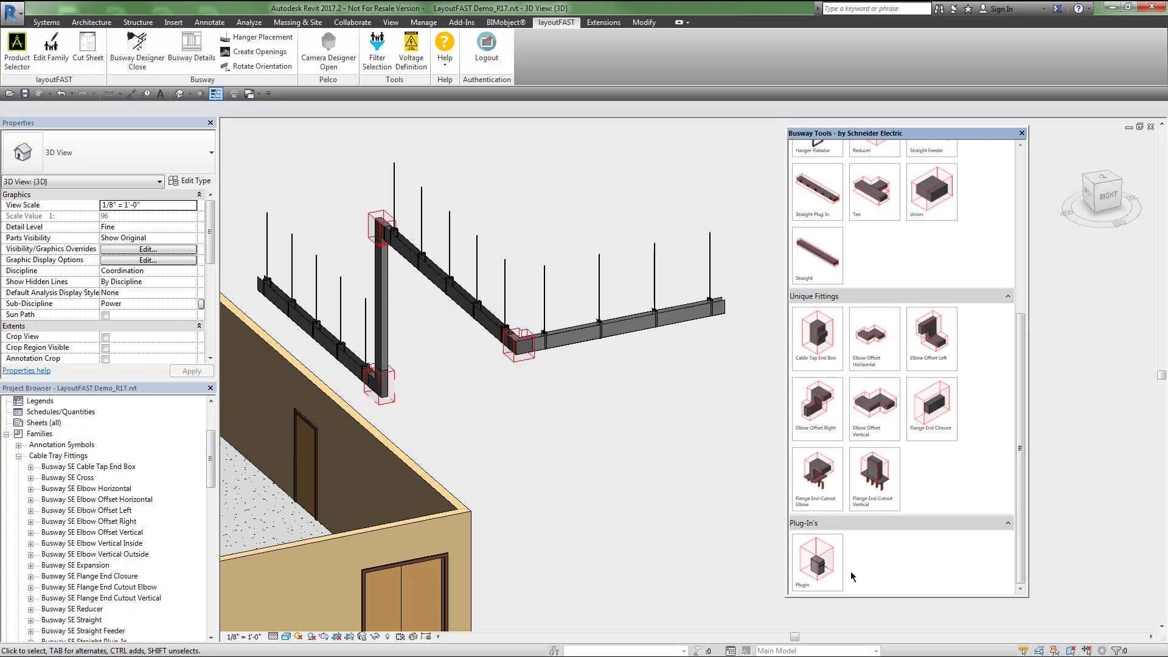
drag(816, 570, 671, 478)
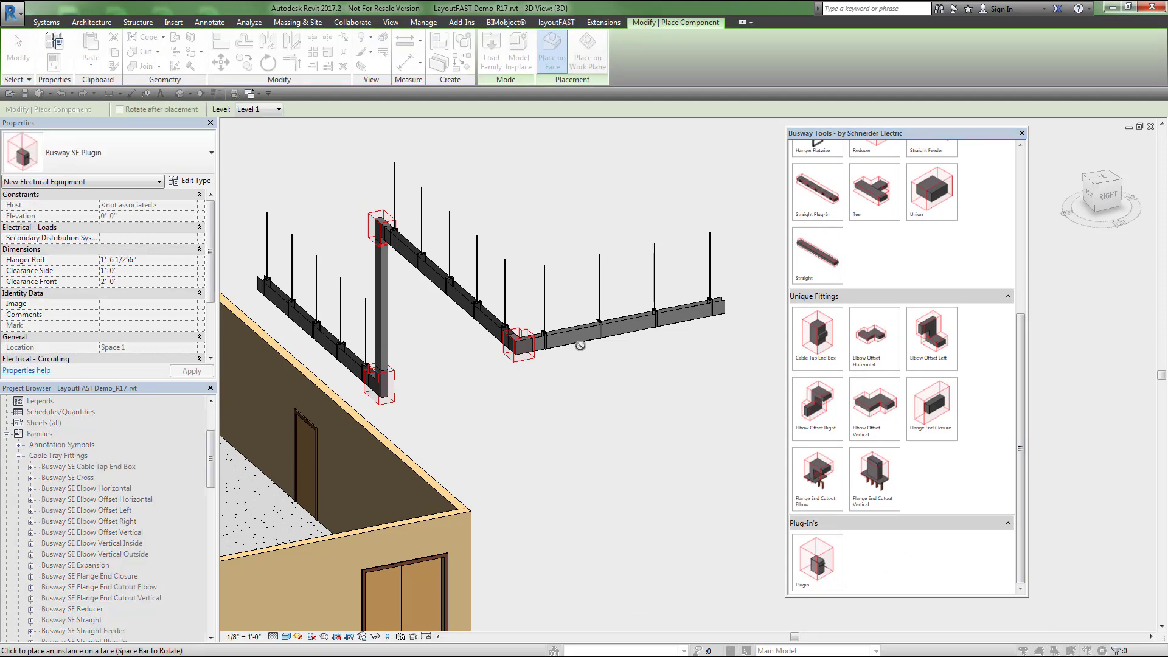
click(576, 337)
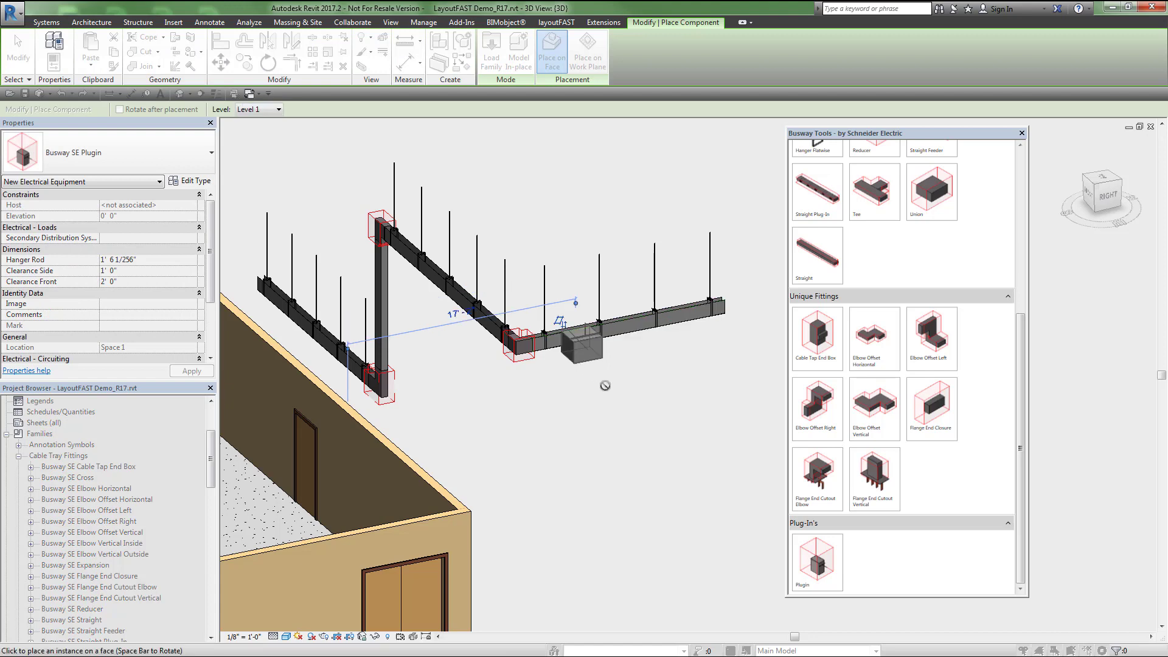
key(Escape)
Shift the outer busway leg carrying the plug-in away from its place and move it back to its original position
click(626, 326)
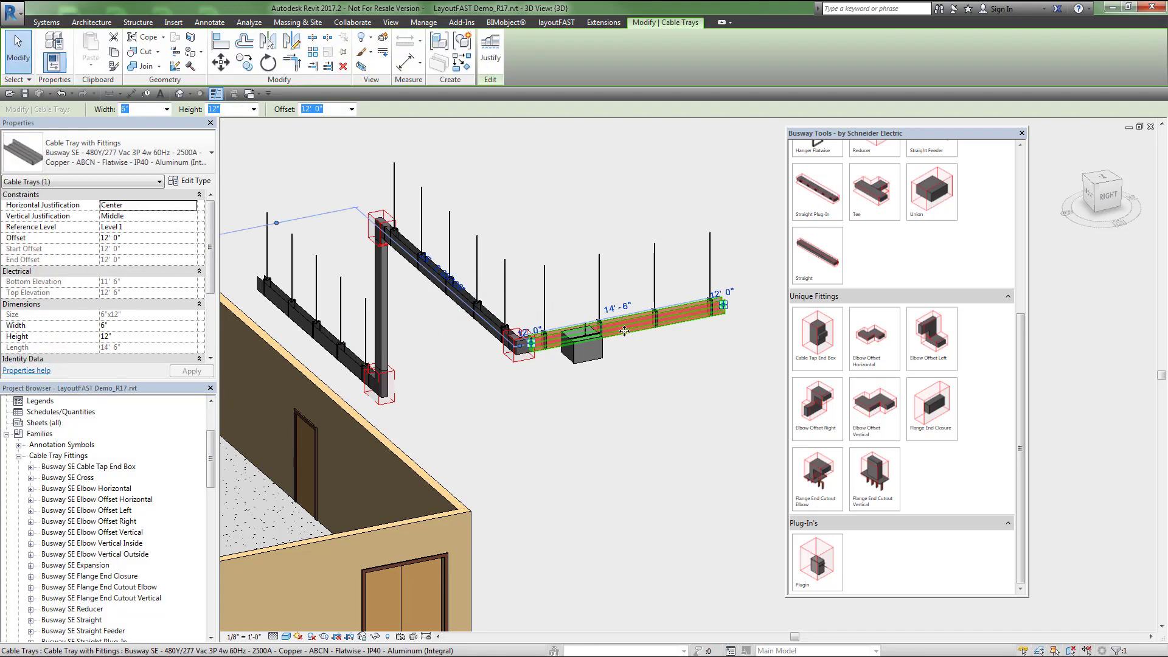
drag(626, 325, 659, 361)
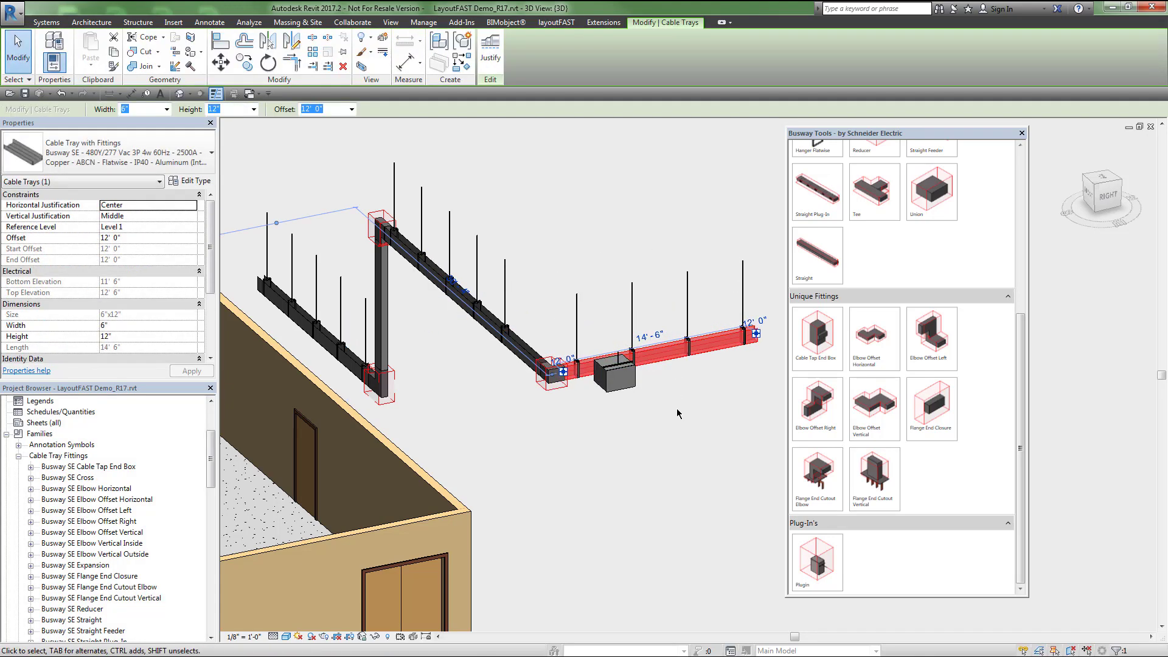
key(Escape)
click(659, 365)
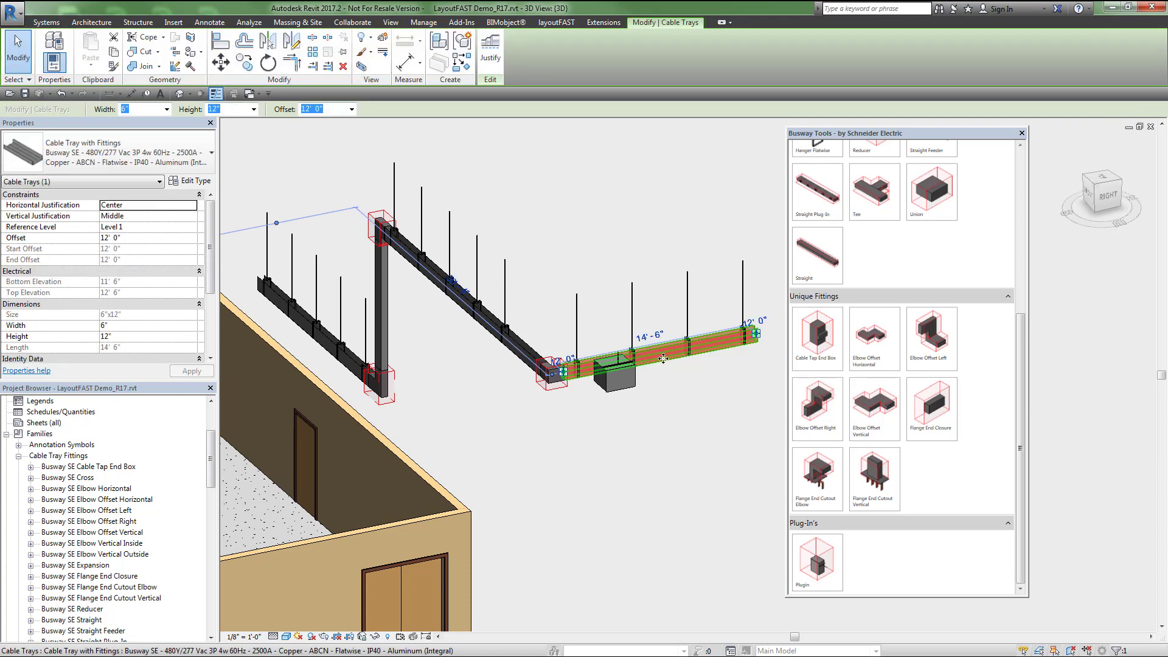
drag(659, 365, 627, 334)
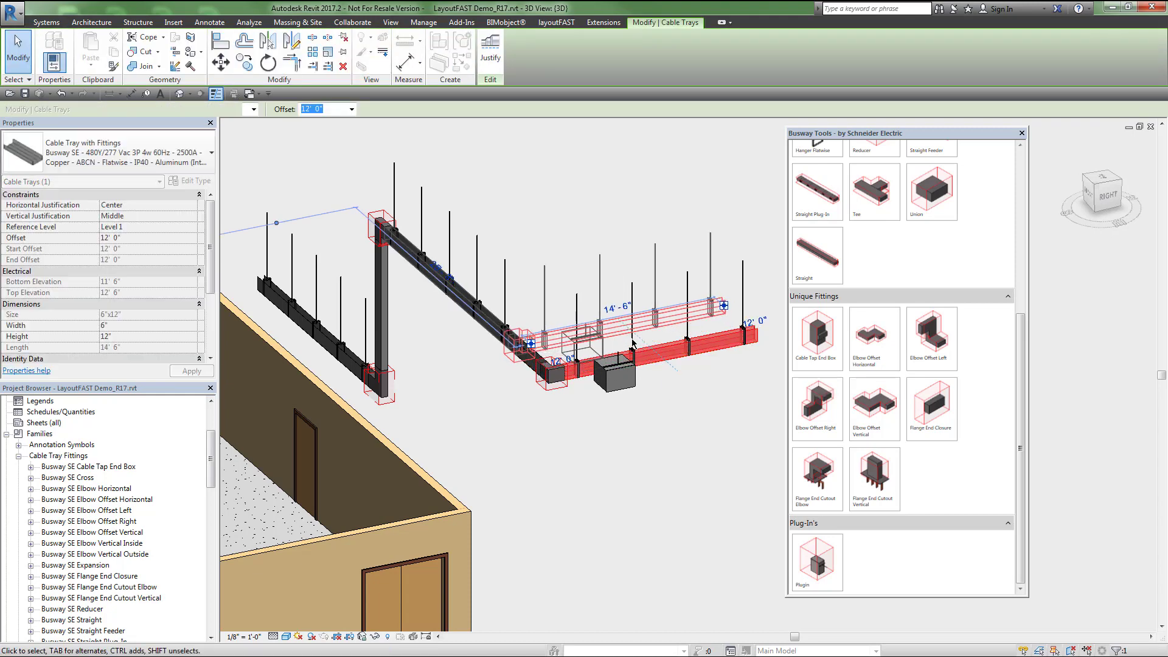
key(Escape)
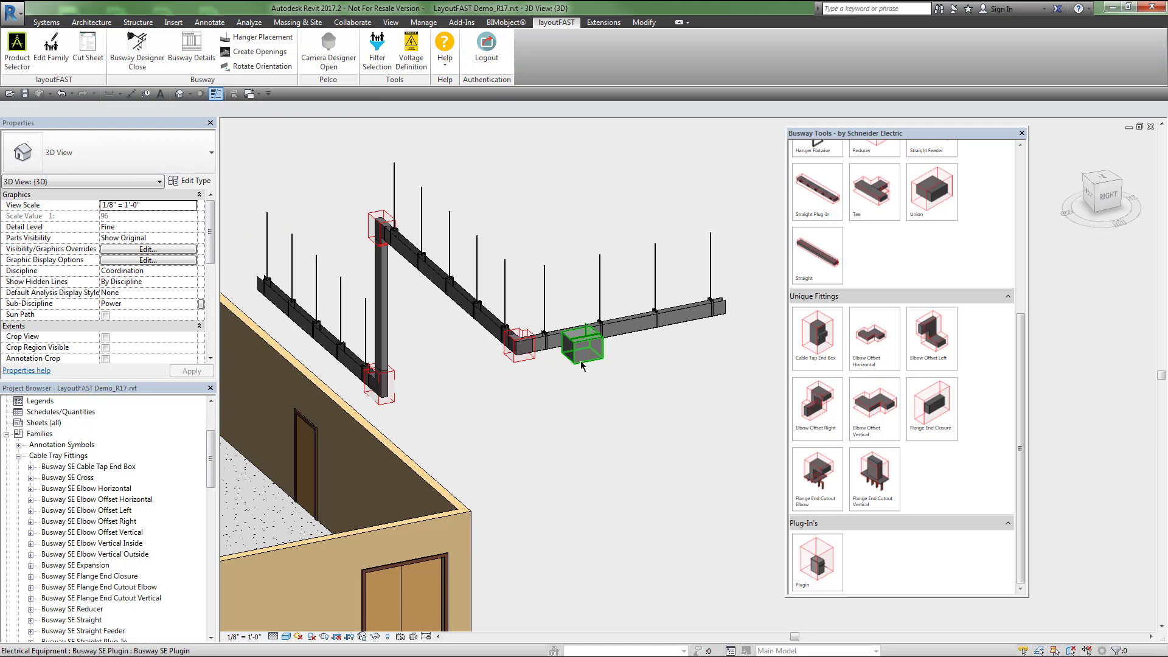
Edit the busway plug-in's type dimensions, setting the width to 1 ft and the height to 1 ft
click(581, 365)
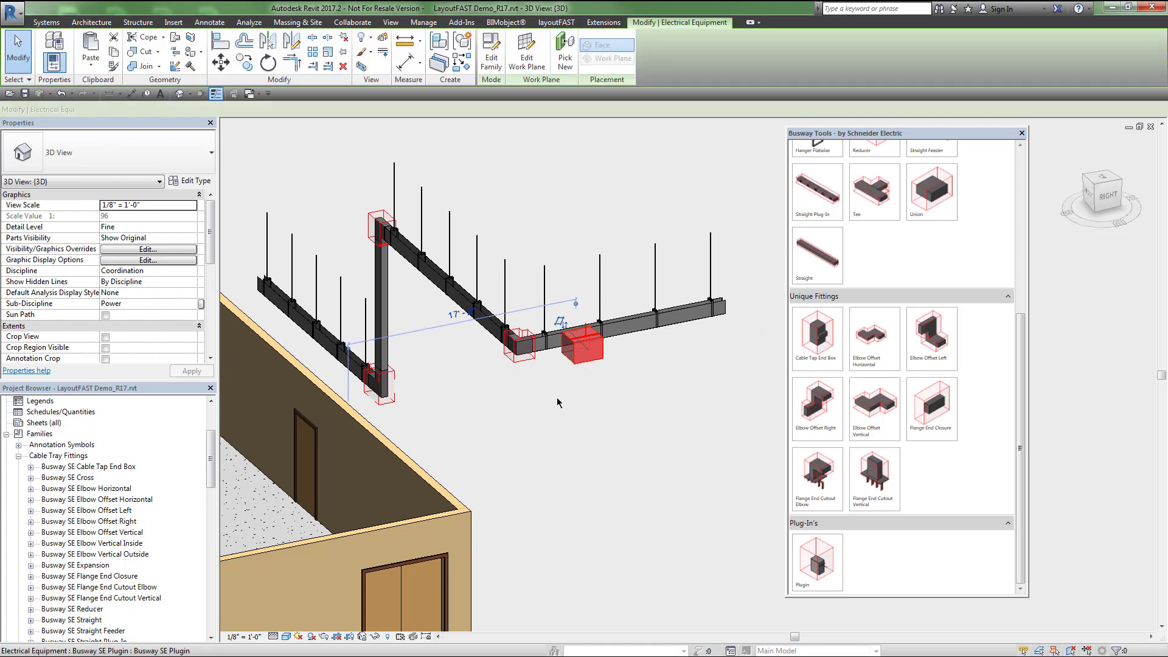
click(190, 181)
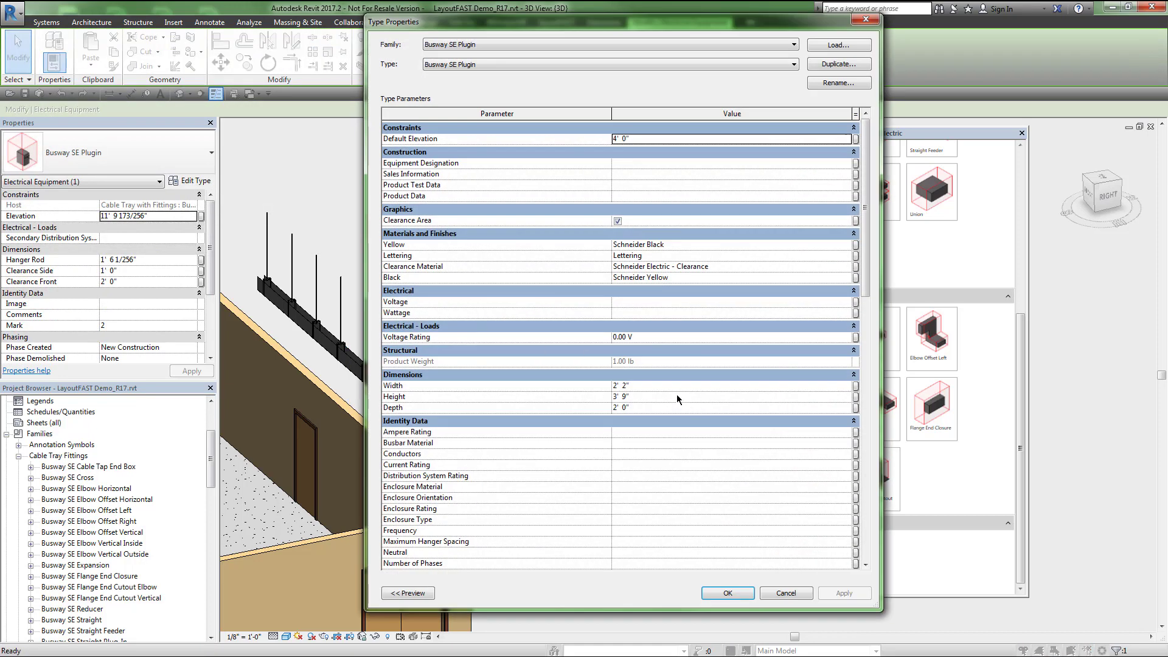
click(673, 387)
text(1)
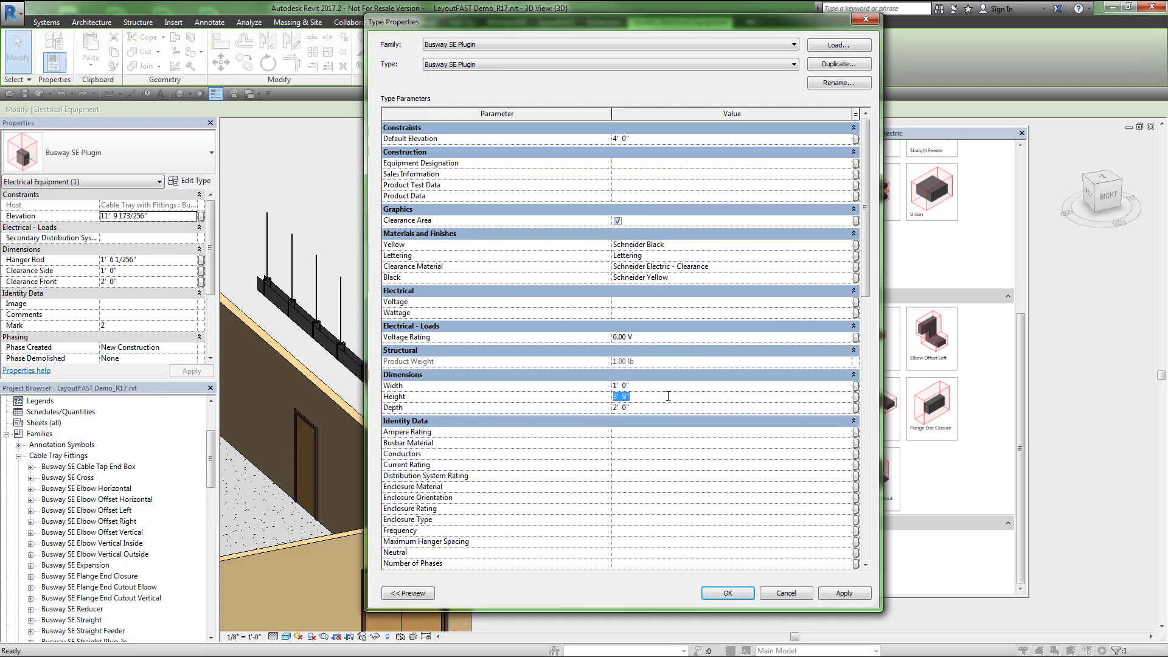
text(1)
key(Tab)
text(0)
click(727, 593)
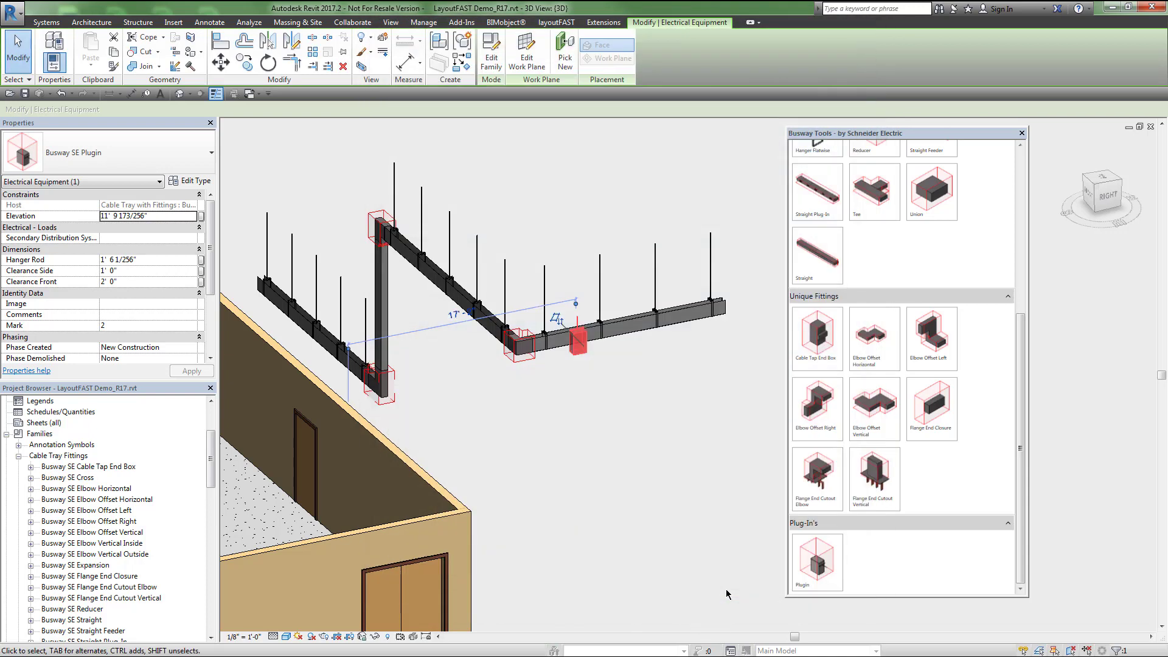
click(601, 448)
scroll(567, 352, up, 4)
scroll(633, 419, up, 1)
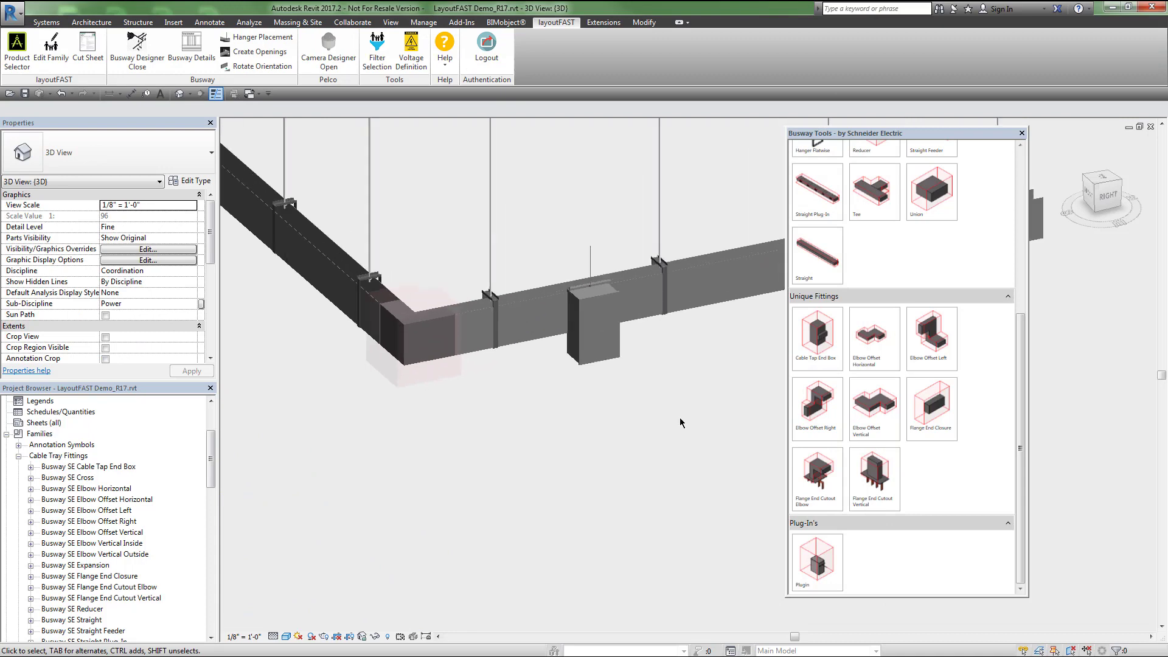
middle_drag(681, 420, 599, 433)
scroll(626, 425, down, 6)
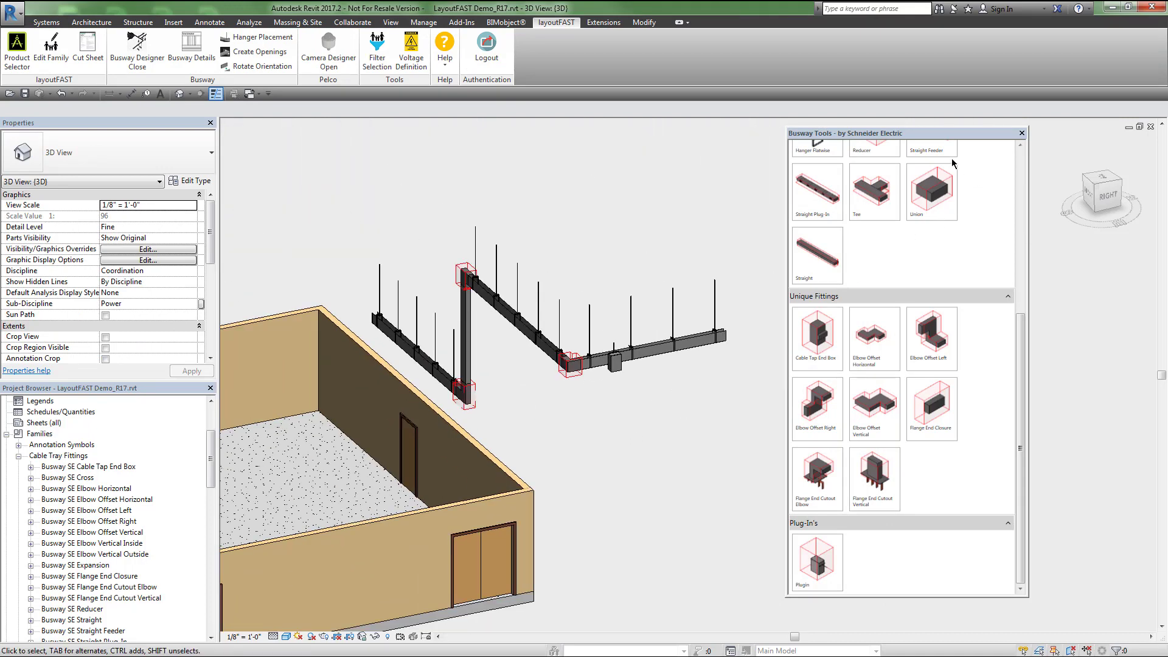
Close Busway Tools and place the 2500A type of Busway SE Flange End Cutout Vertical on the switchgear's top face
click(1022, 133)
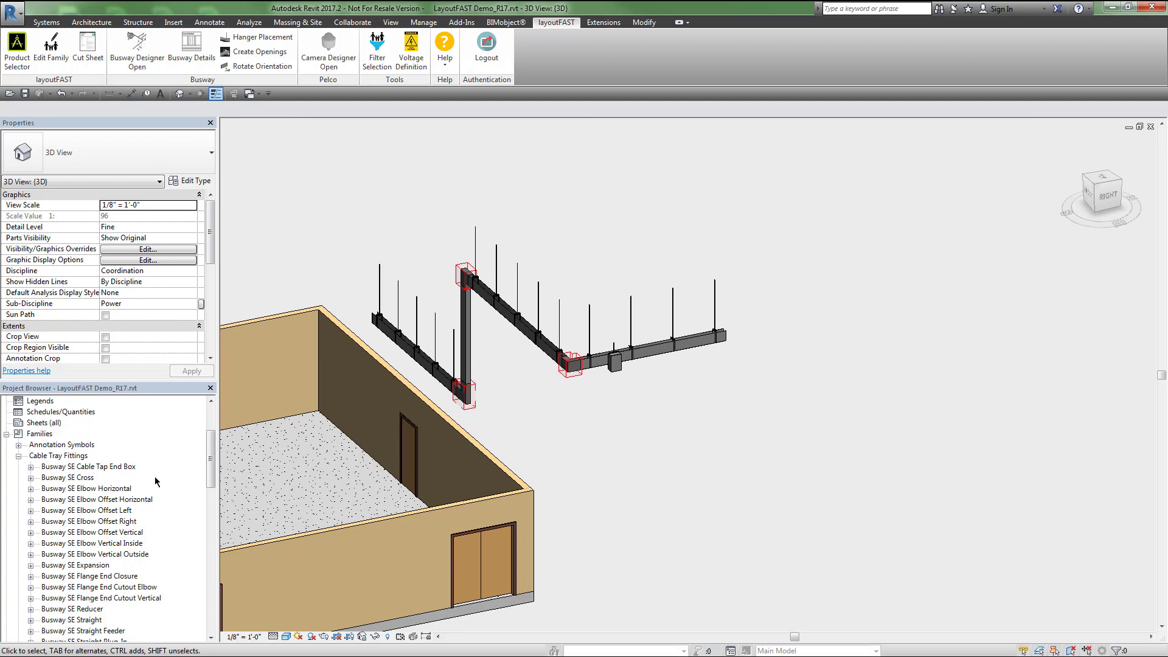
scroll(211, 472, down, 2)
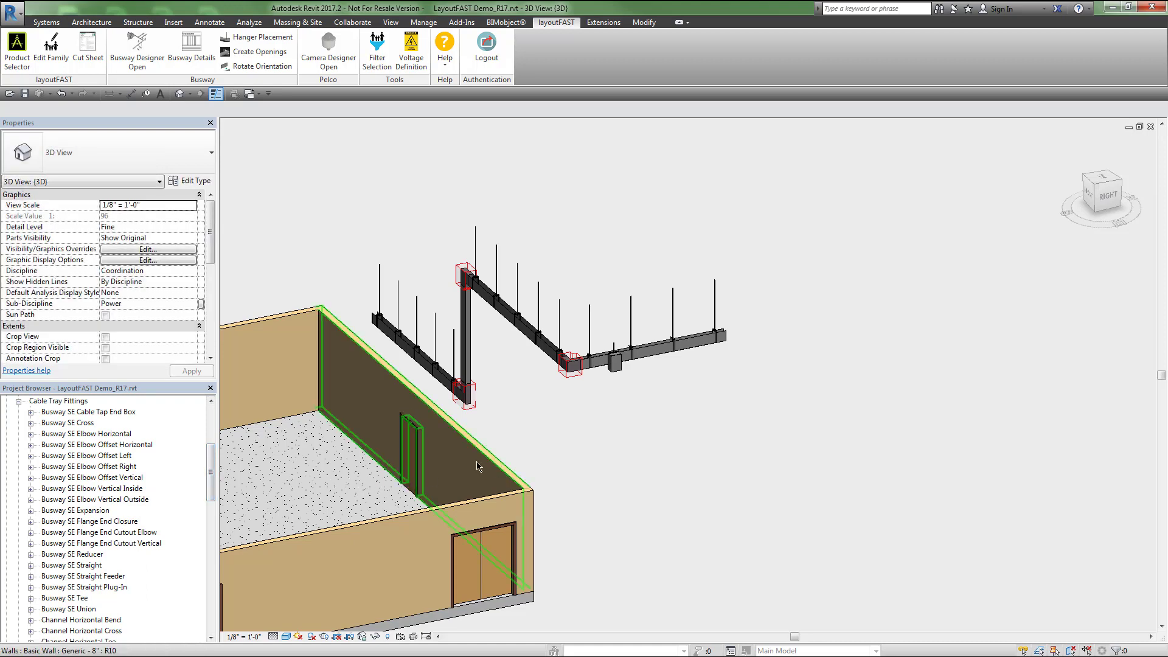
middle_drag(321, 473, 691, 469)
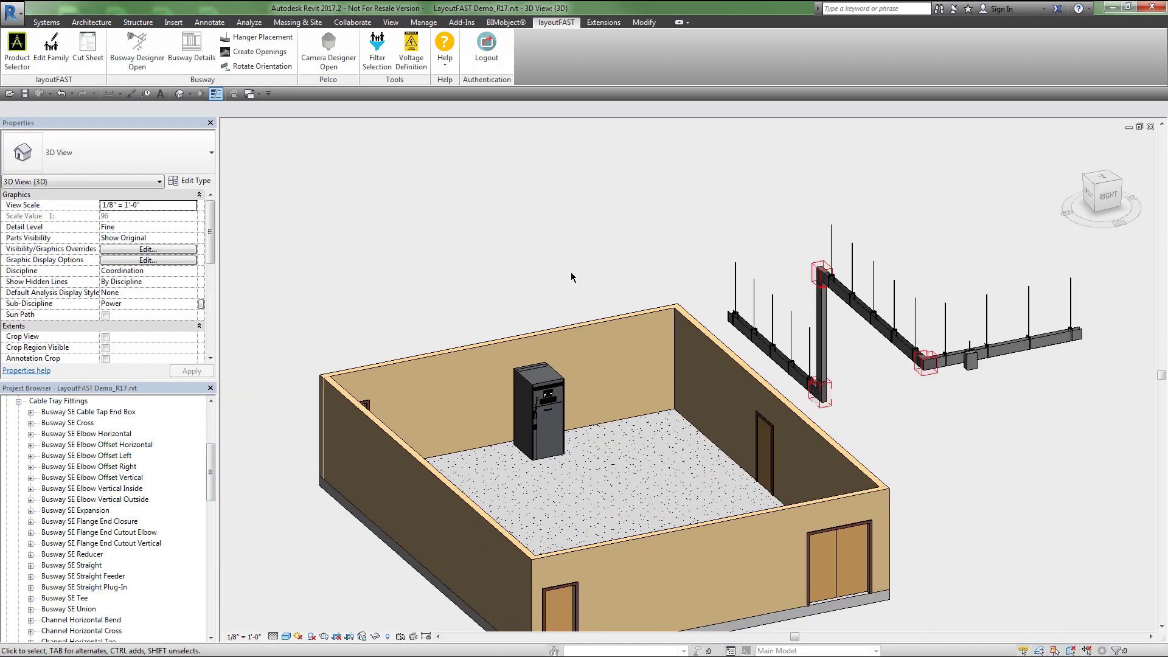
scroll(582, 280, up, 3)
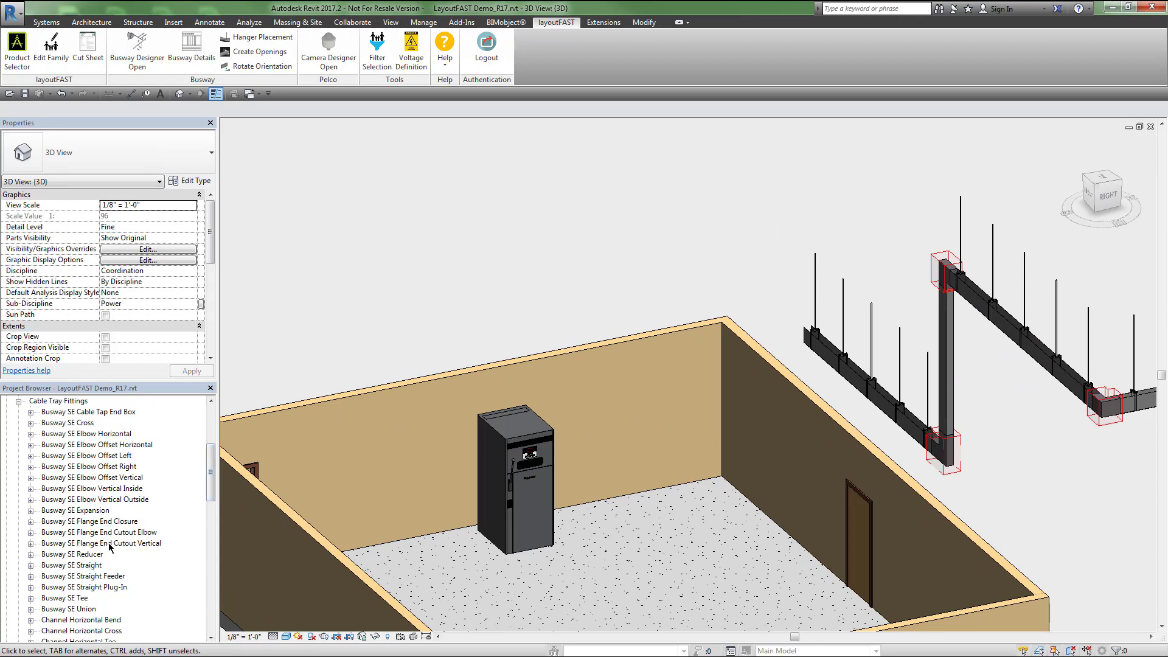
click(30, 543)
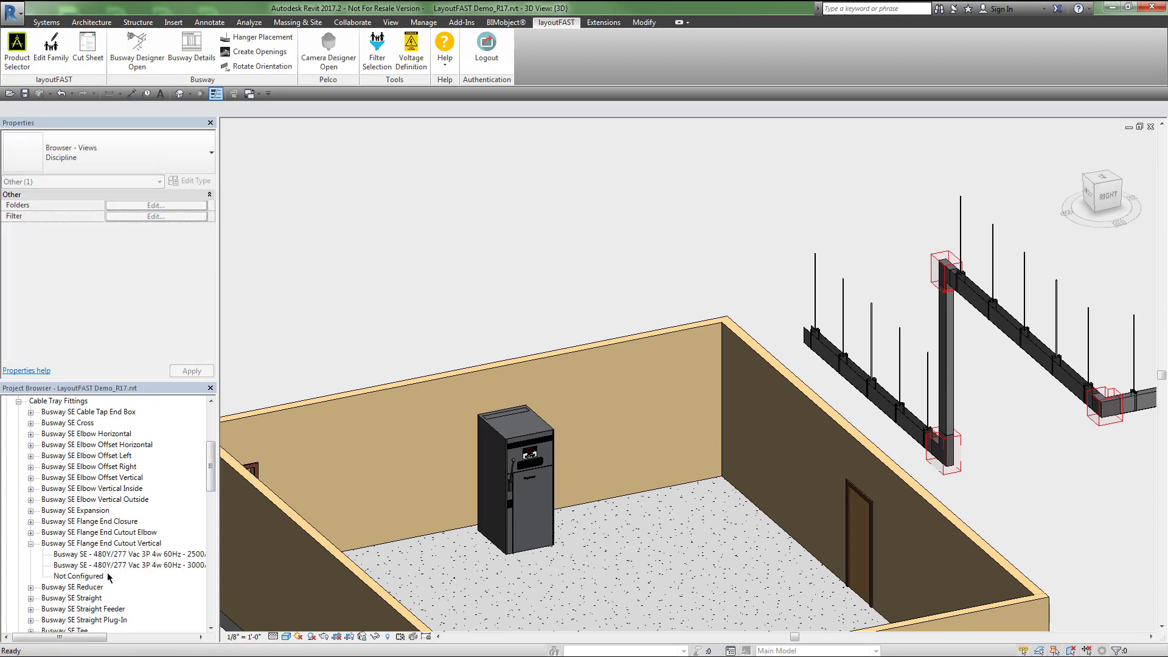
drag(127, 557, 457, 497)
drag(481, 439, 517, 420)
click(520, 429)
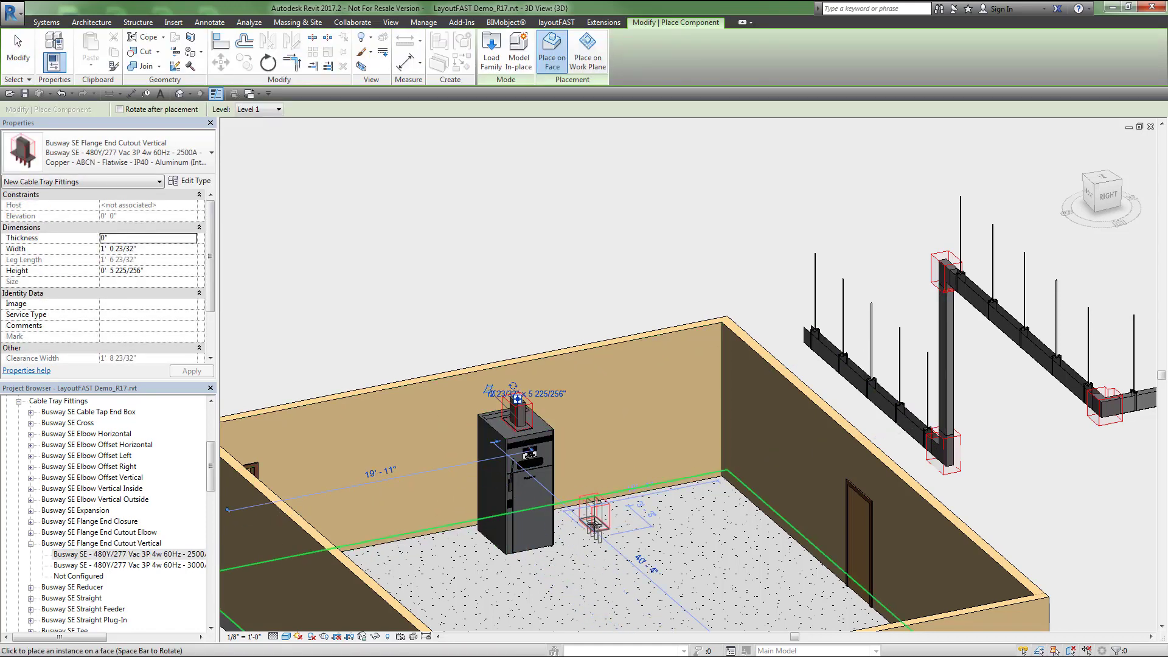
key(Escape)
key(Escape)
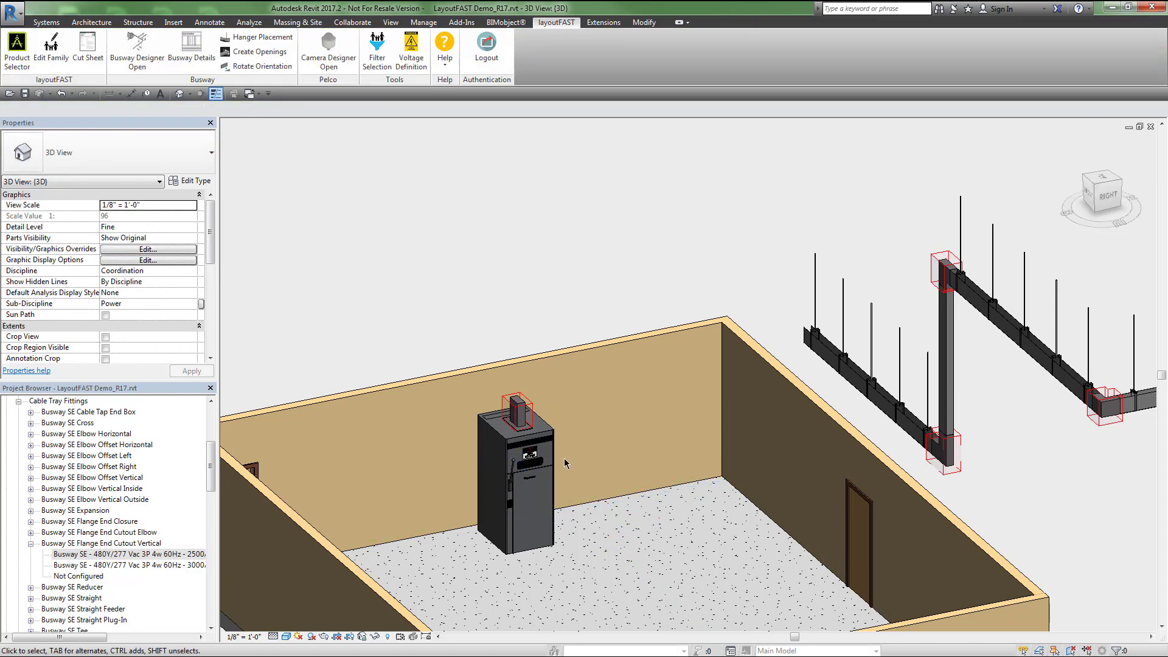
Draw a cable tray from the switchgear's flange end up to a 12 ft offset, continuing horizontally about 10 ft 8 in at 90°
scroll(556, 399, up, 4)
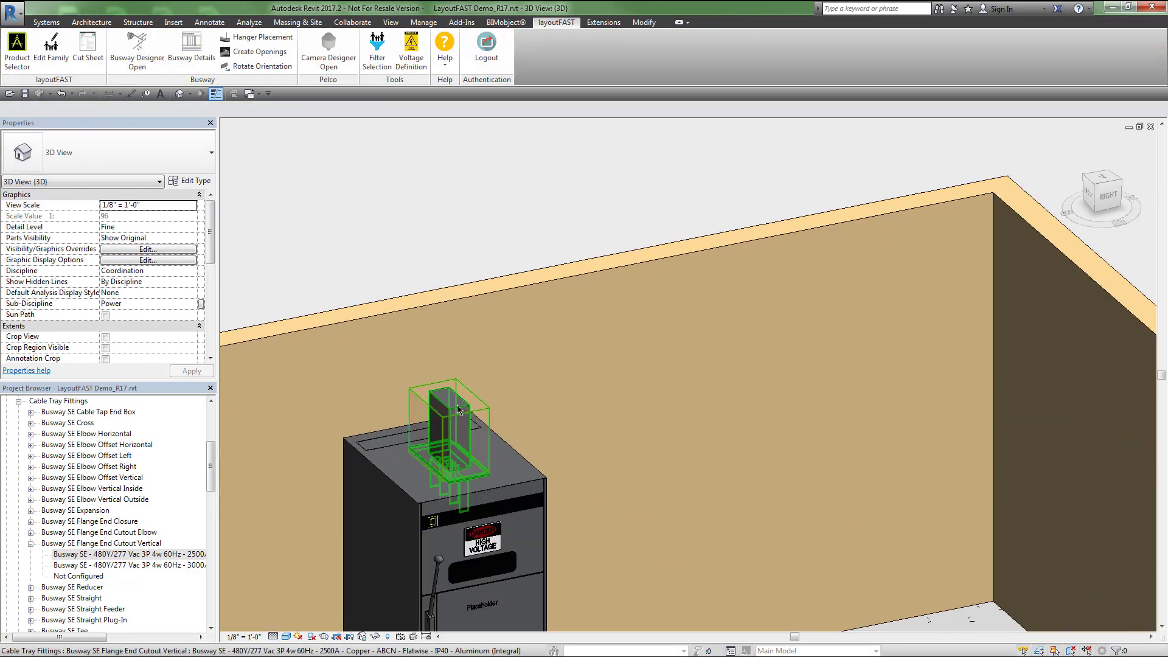
click(458, 409)
right_click(451, 398)
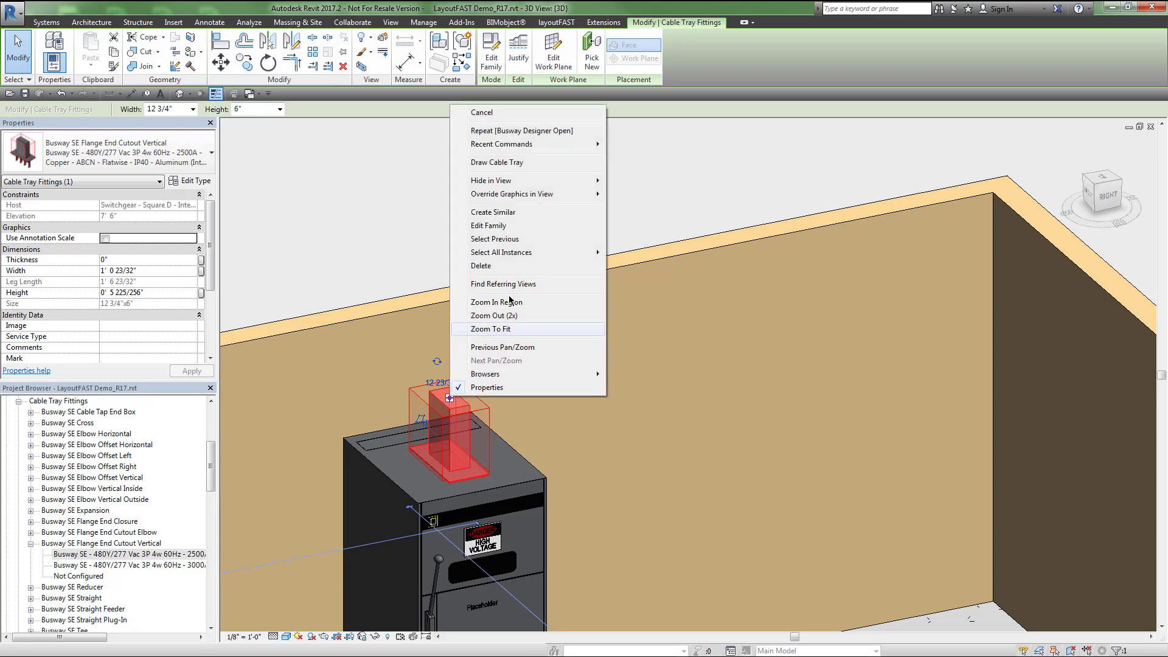
click(497, 162)
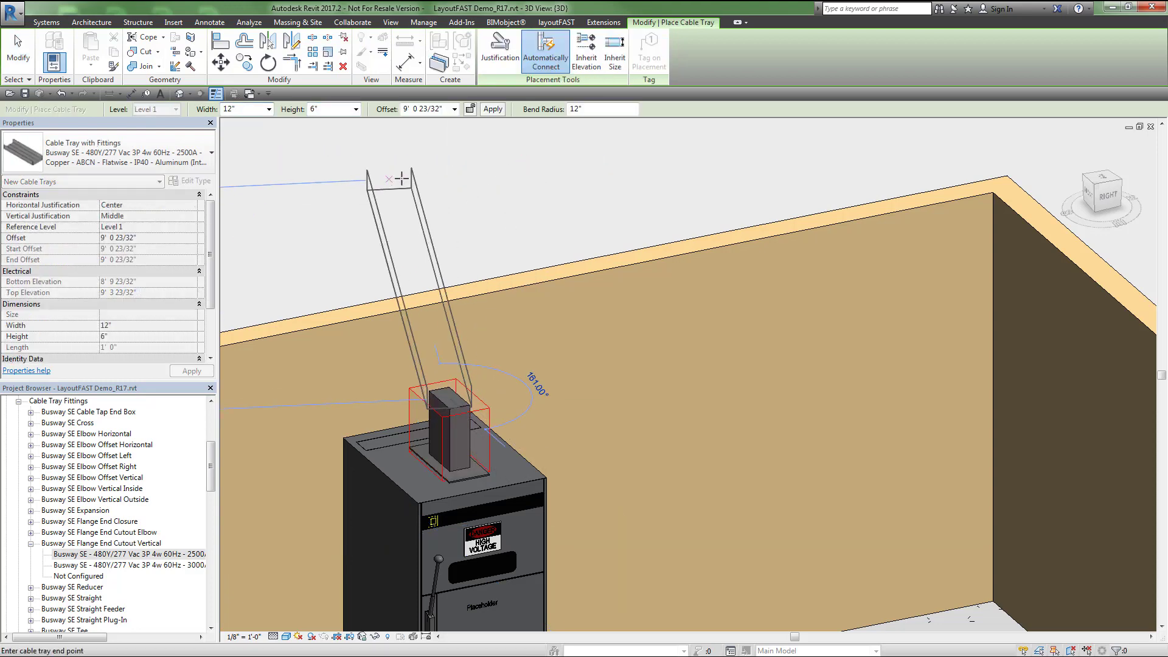
click(424, 109)
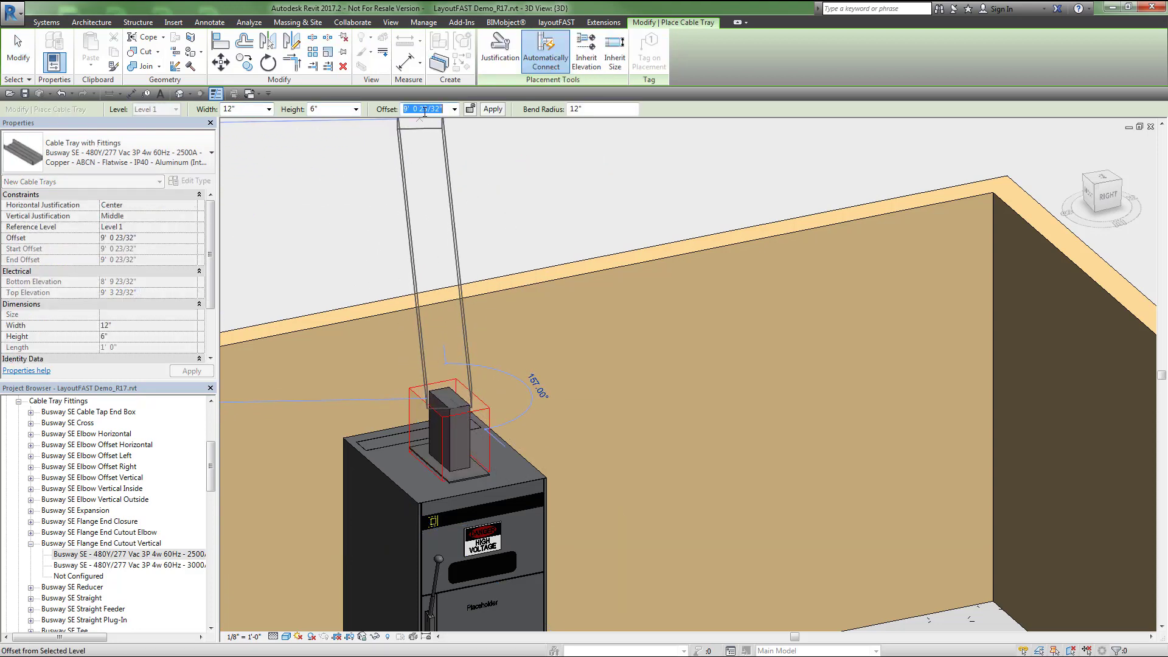
text(12)
key(Return)
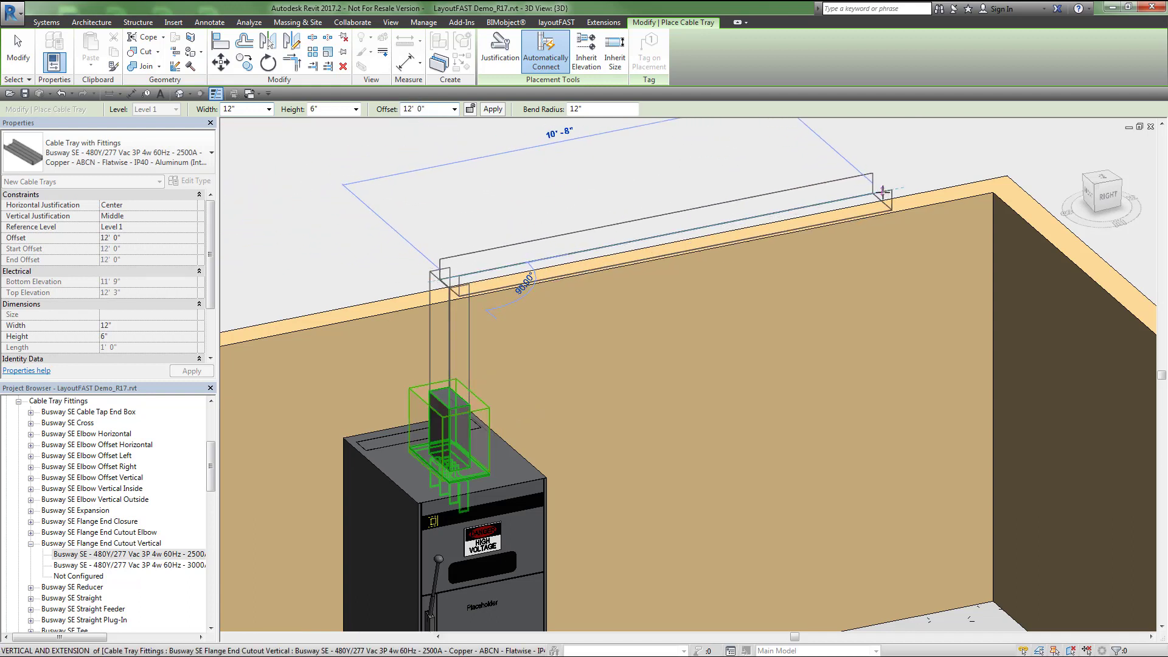
click(882, 191)
key(Escape)
key(Escape)
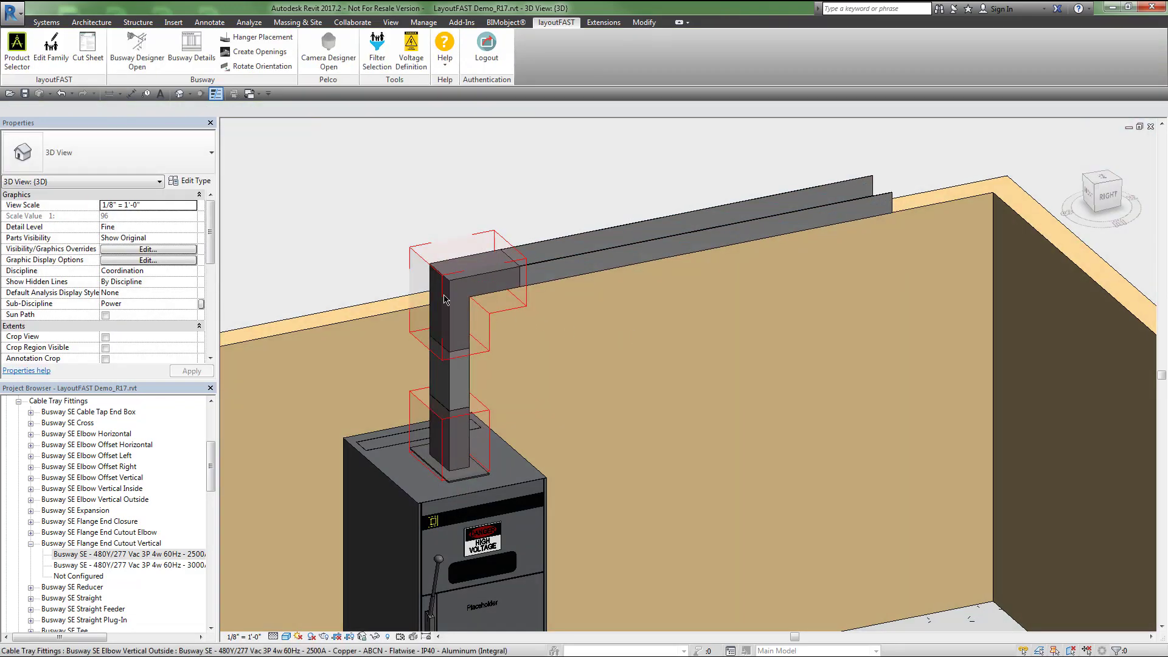
Review the Busway Details footage and fittings BOM for the hung busway run, widening the window to read the full configuration name
scroll(420, 290, down, 6)
scroll(717, 304, up, 3)
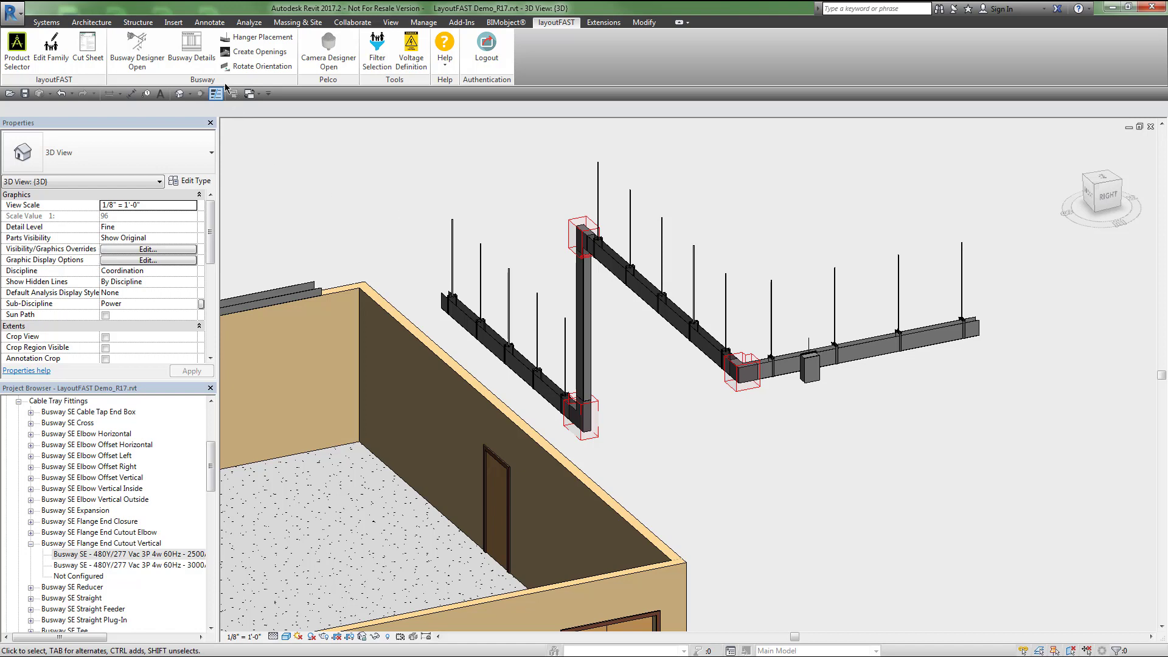
click(196, 60)
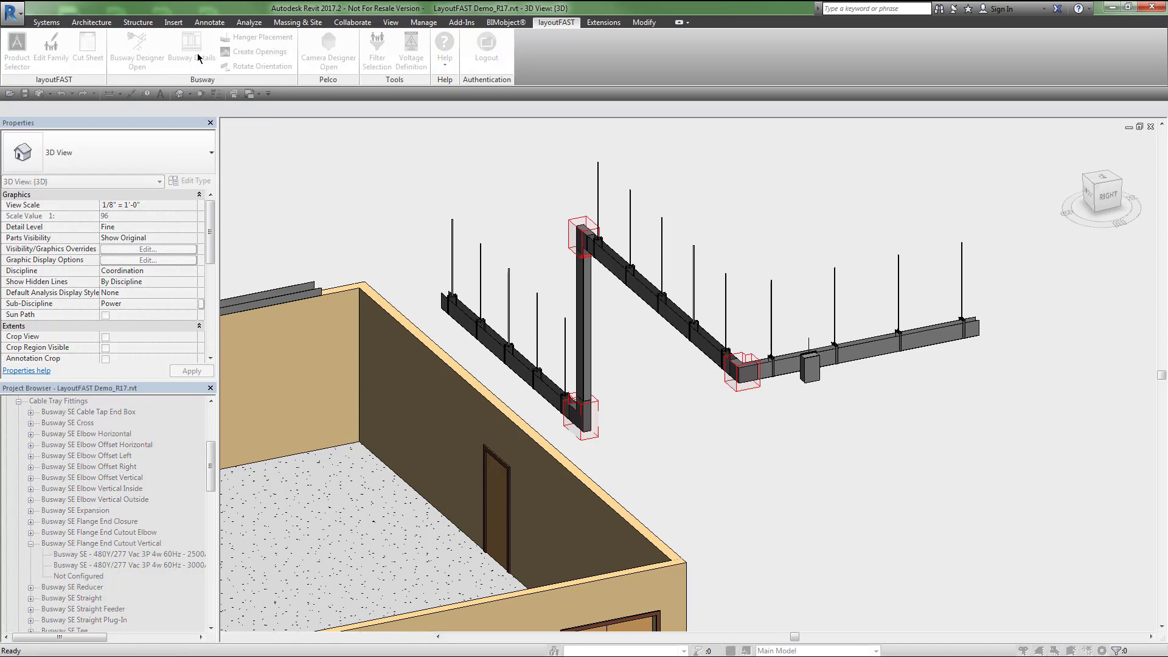
click(589, 331)
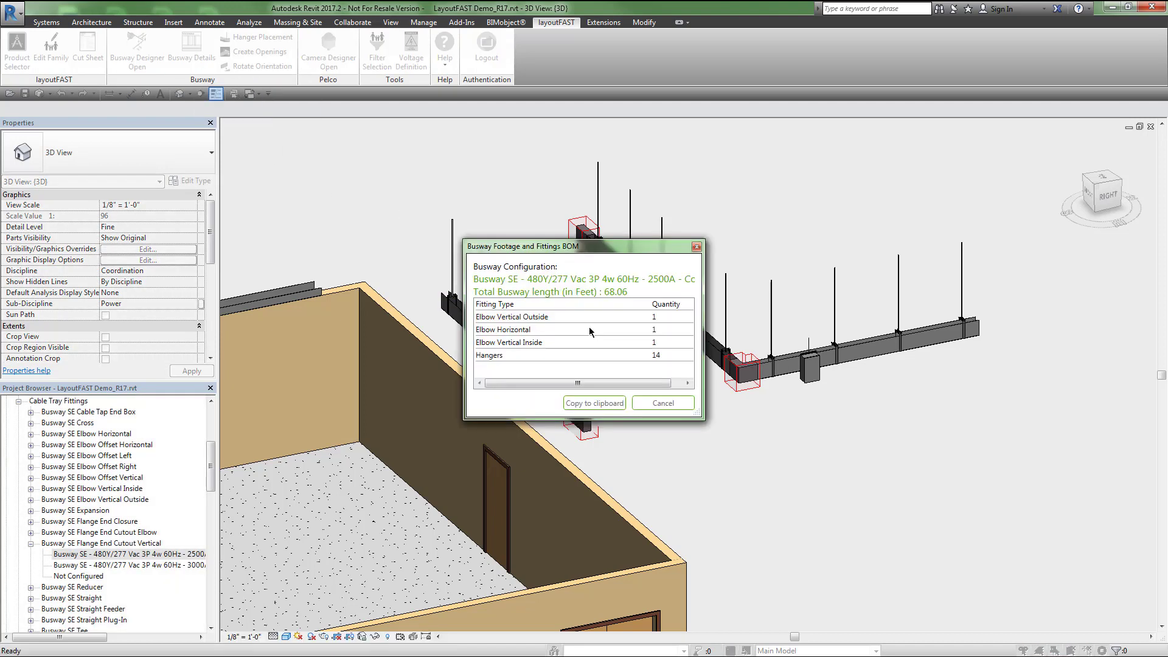
drag(698, 414, 939, 429)
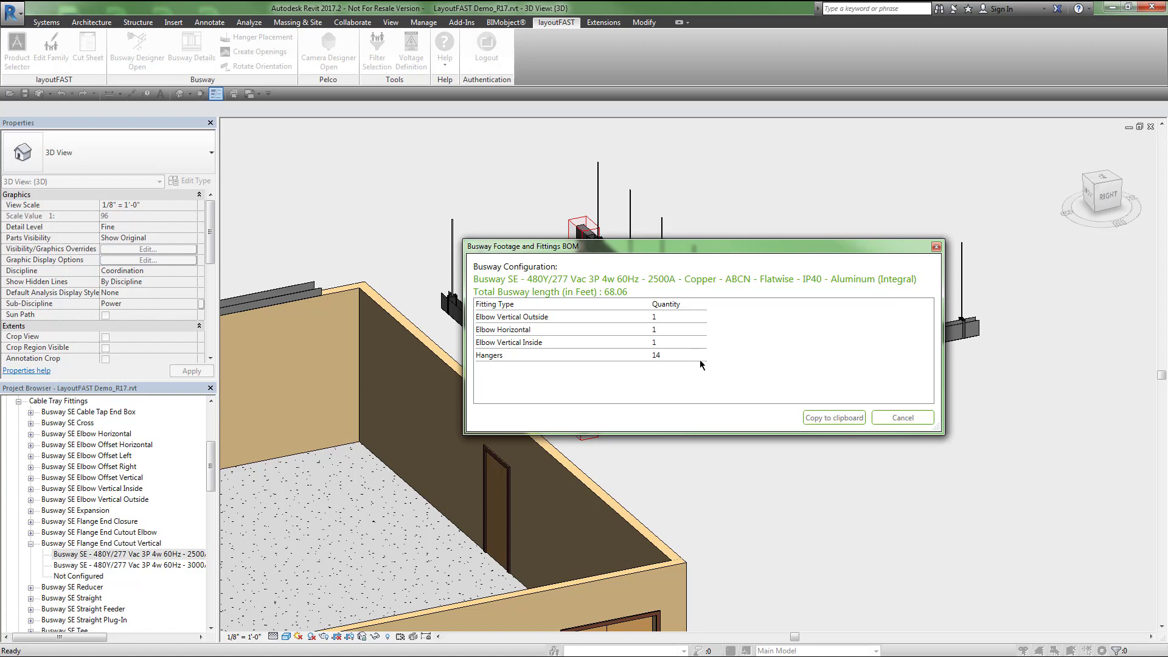
click(888, 418)
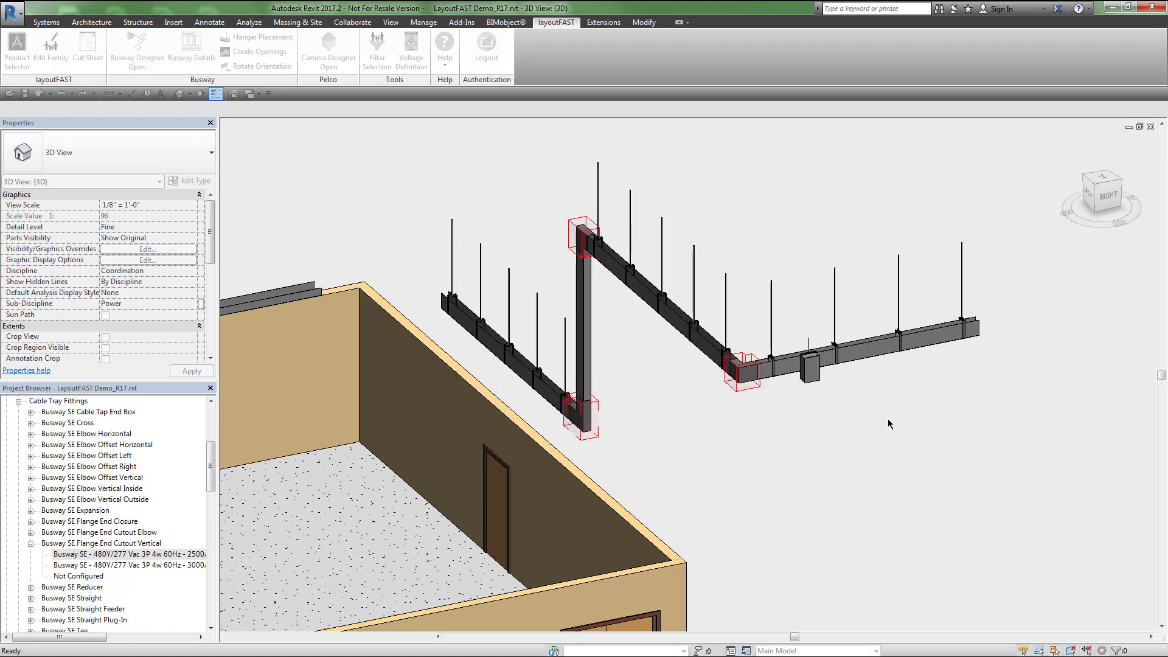
Shorten the outer busway leg to about 8 ft 2 in and delete the two hangers left beyond its end
click(873, 360)
drag(978, 327, 882, 345)
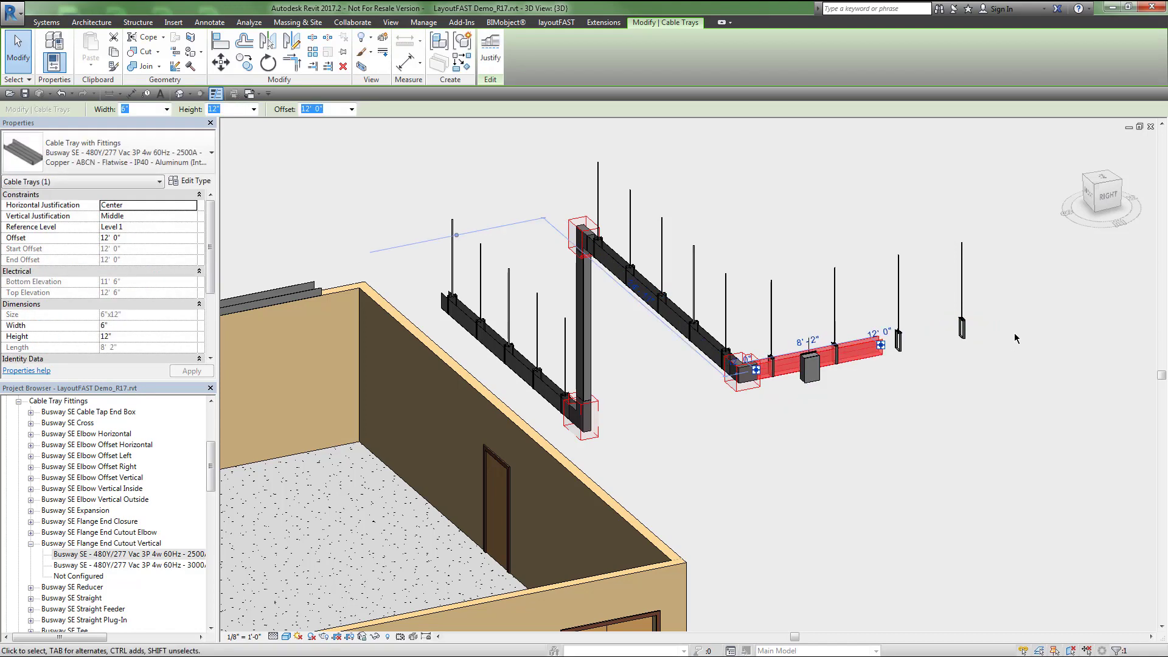
drag(1005, 308, 895, 382)
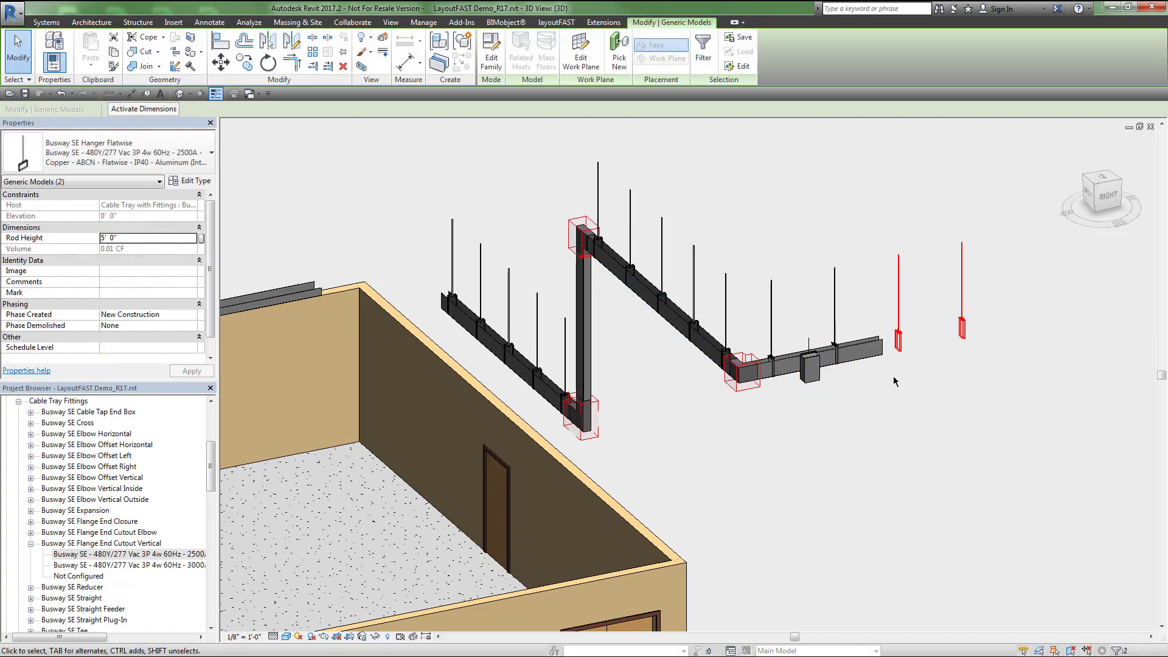
key(Delete)
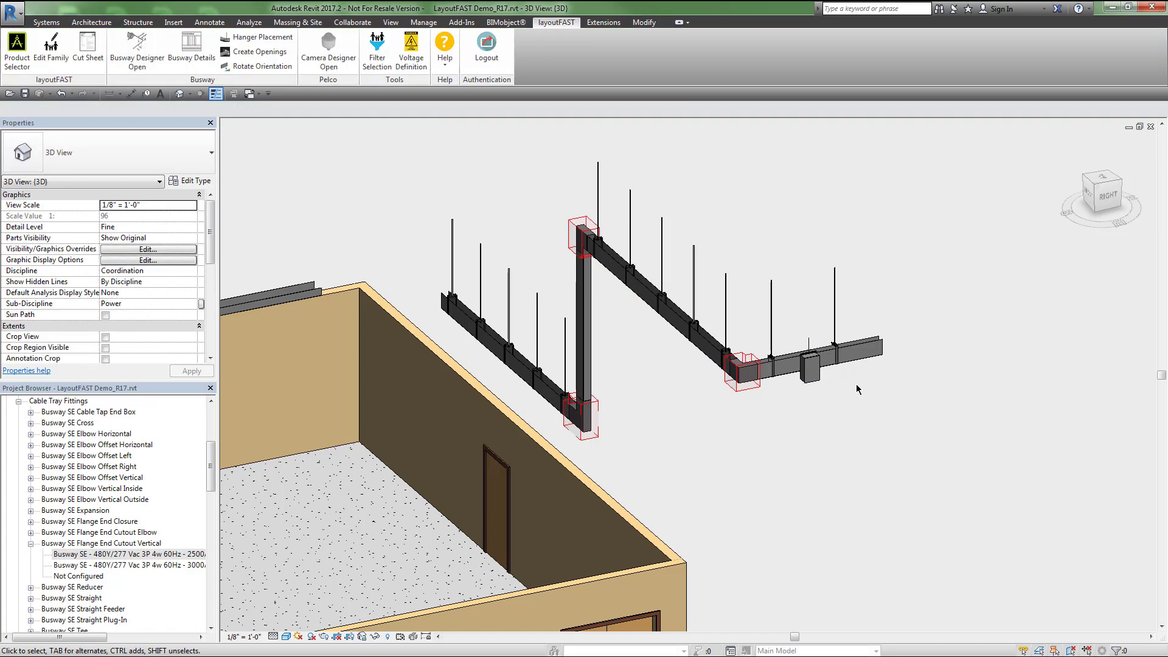
Check the Busway Details BOM again for the shortened run, then close it
click(191, 52)
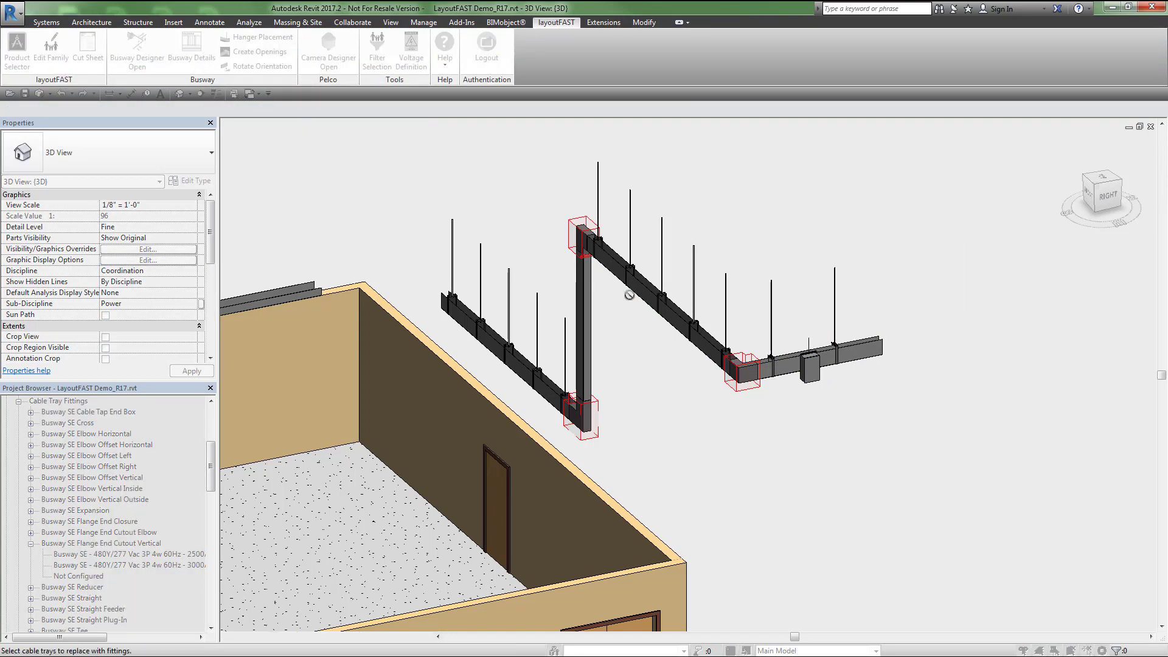
click(652, 290)
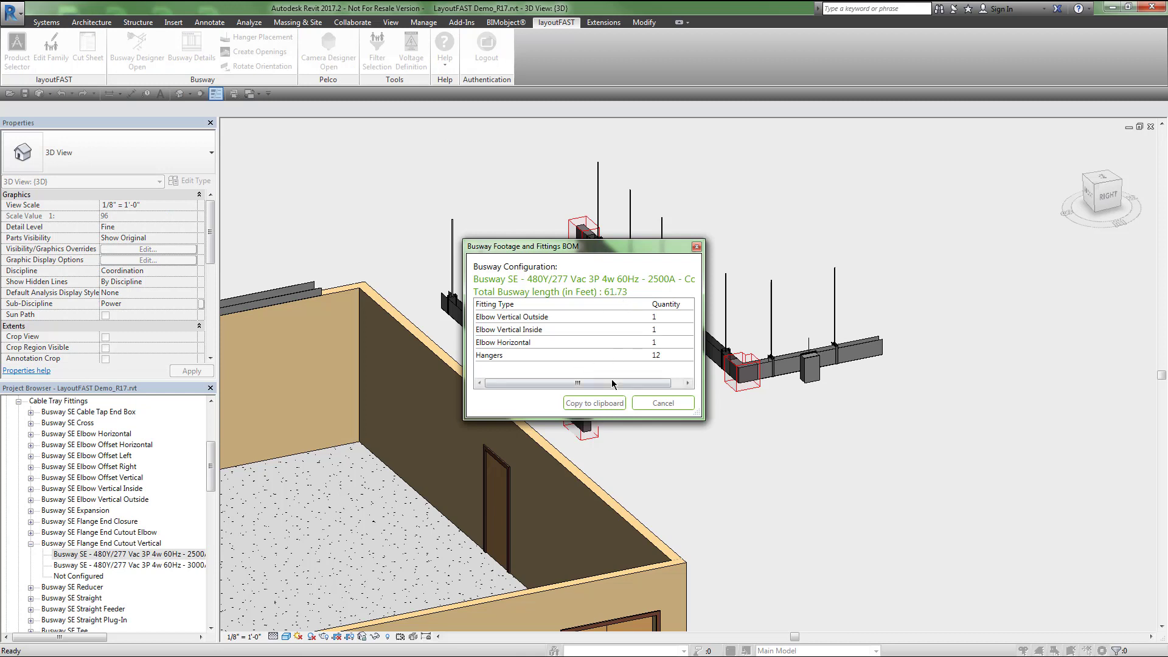
click(663, 403)
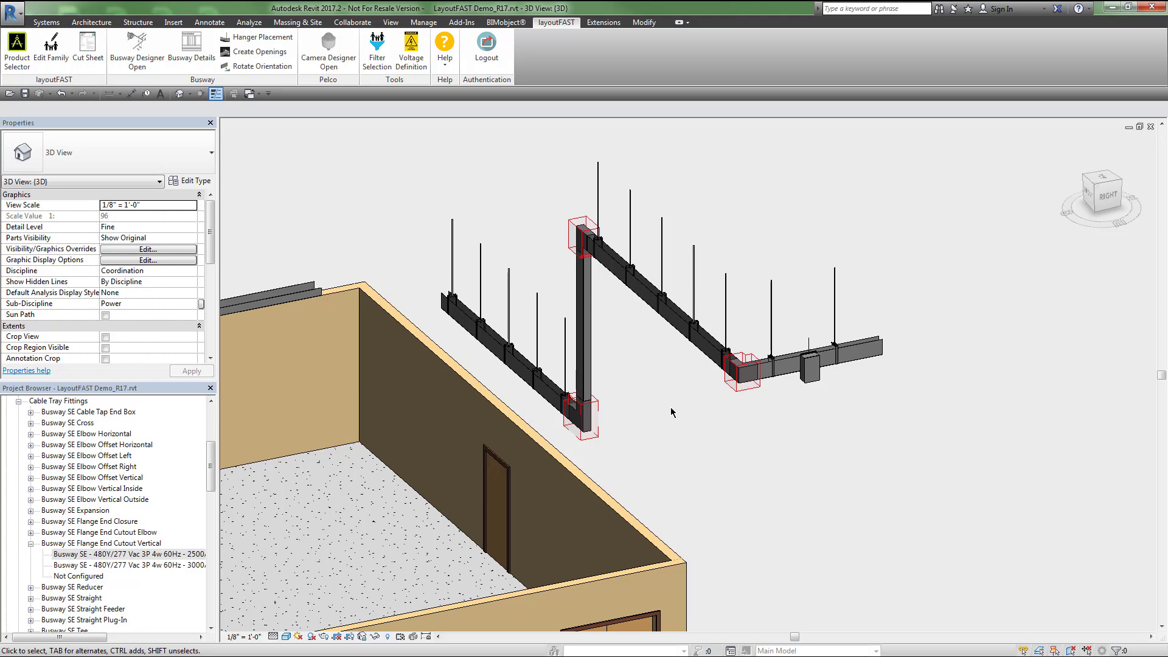